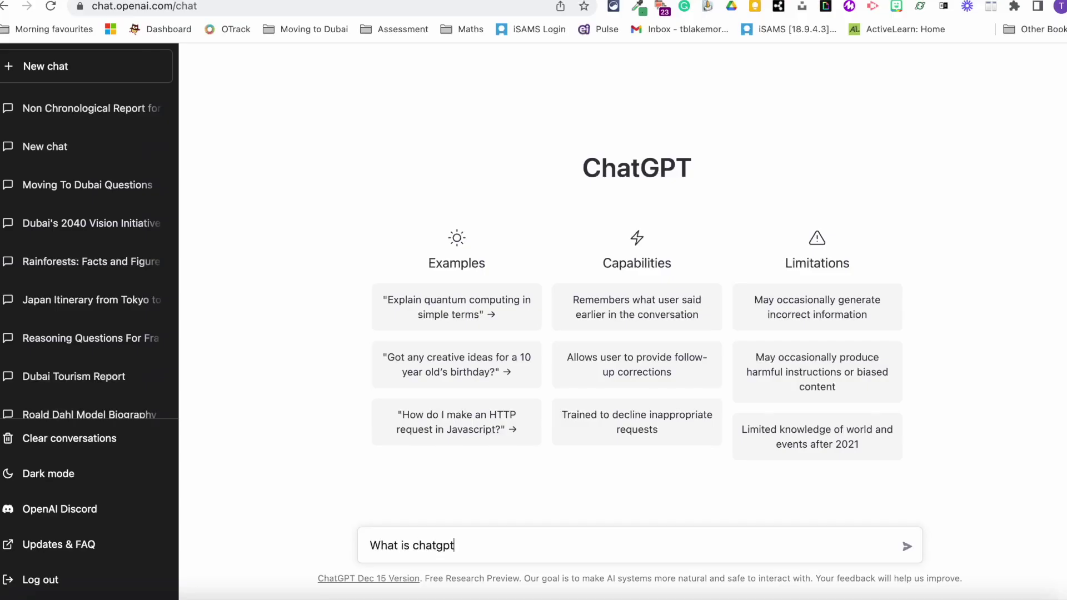
# Step: Ask what ChatGPT is, then open the 'ChatGPT: Optimizing Language Models for Dialogue' search result
pyautogui.press('Return')
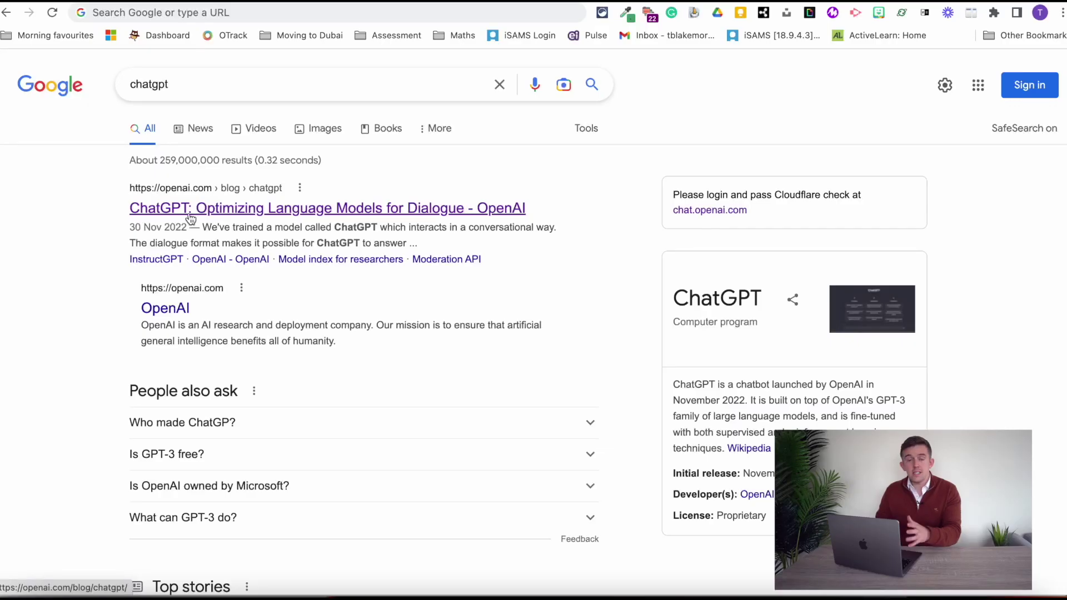
pyautogui.click(189, 215)
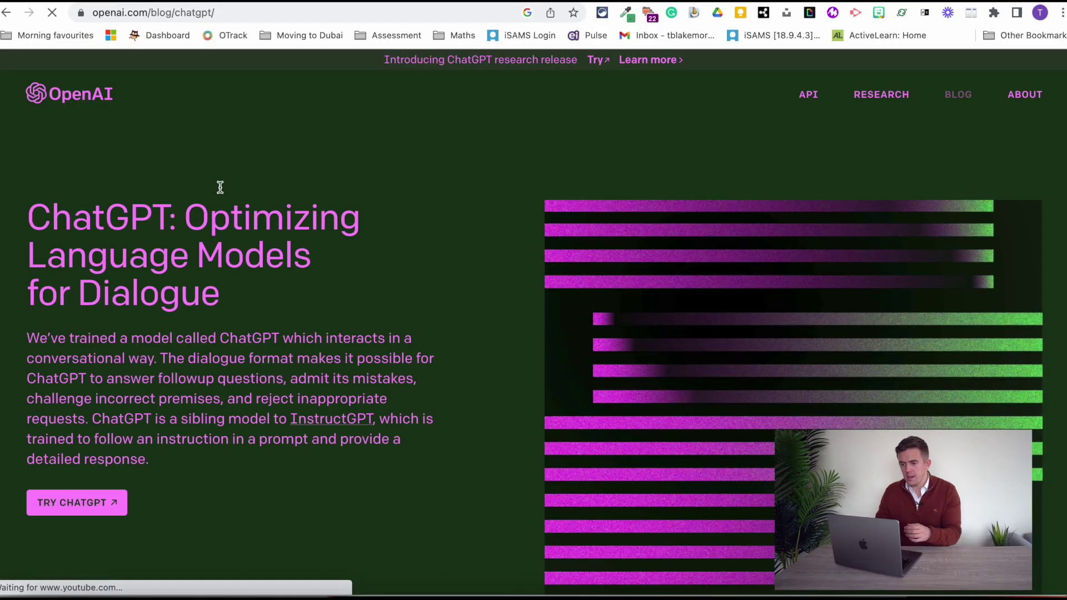
# Step: Follow the blog's Try link to reach the ChatGPT chat page
pyautogui.click(598, 61)
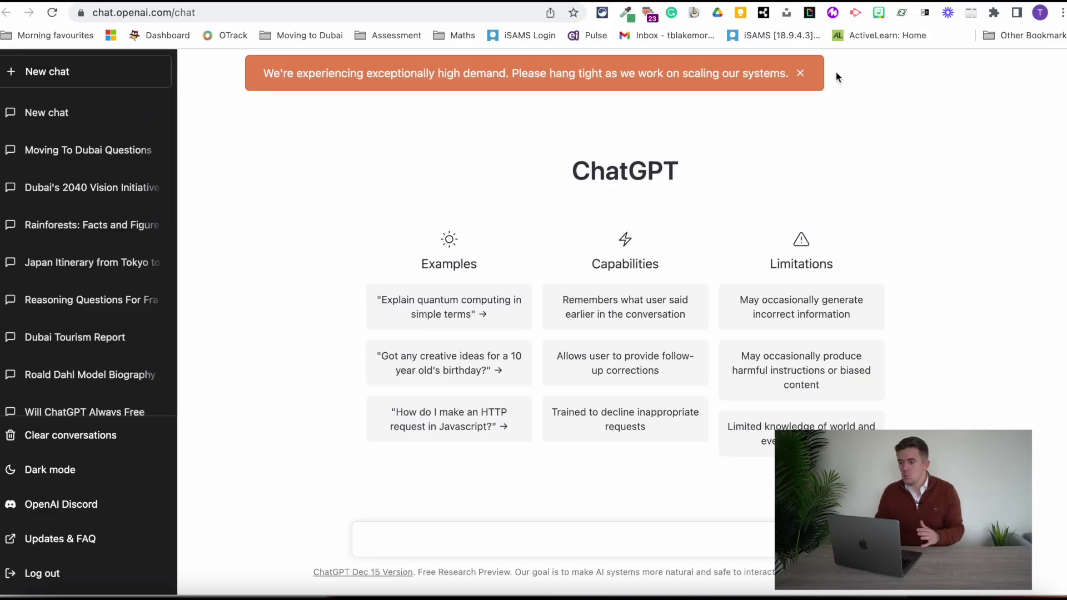
# Step: Close the orange high-demand banner at the top of ChatGPT
pyautogui.click(801, 74)
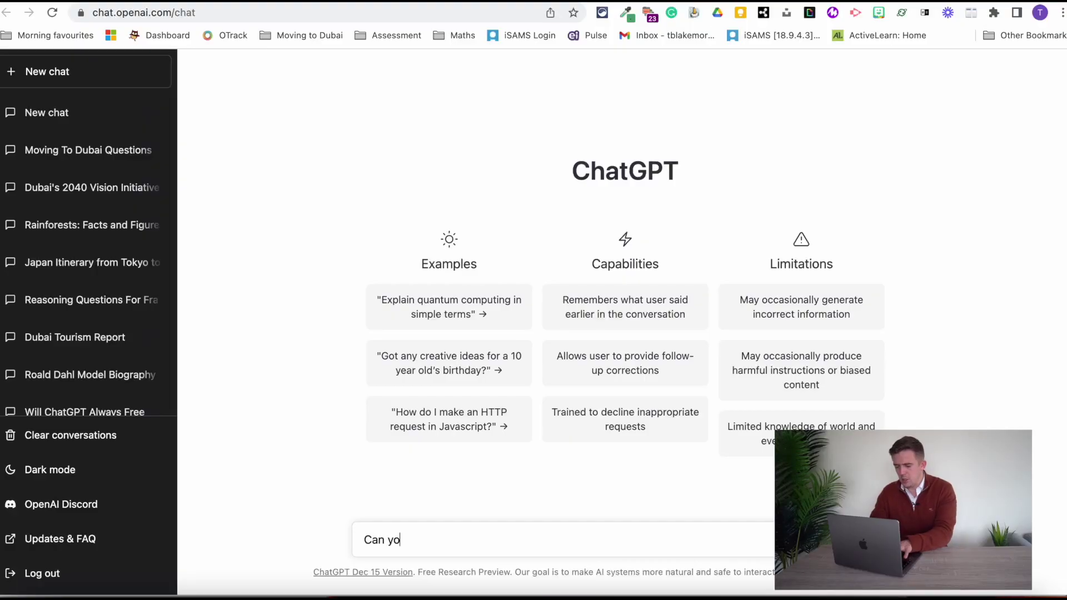
# Step: Request a non-chronological report suitable for the Year 6 National Curriculum
pyautogui.write('create a non chronologi')
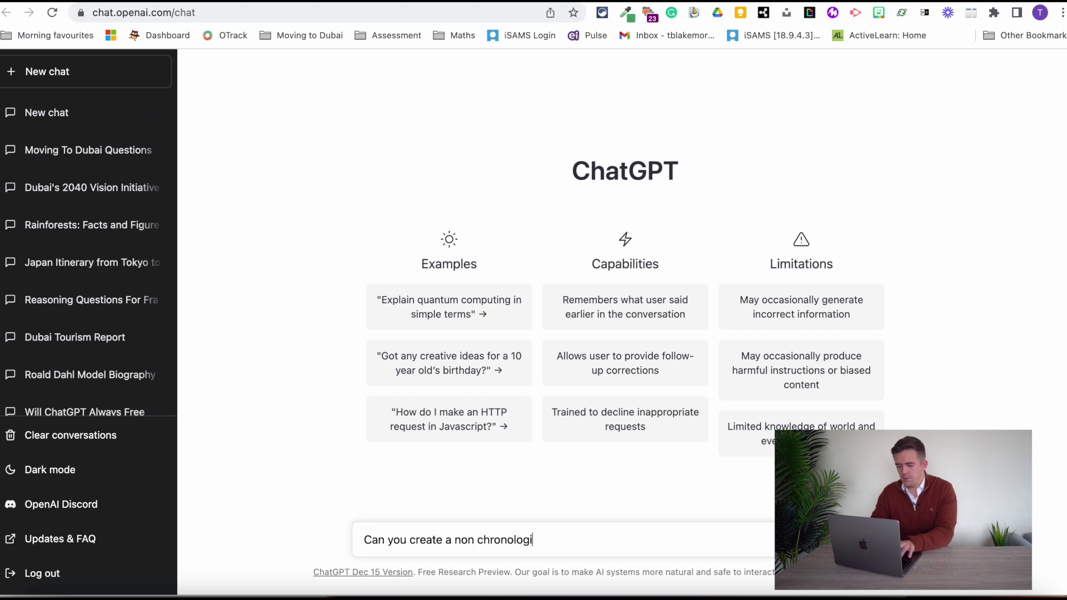
pyautogui.write('t ')
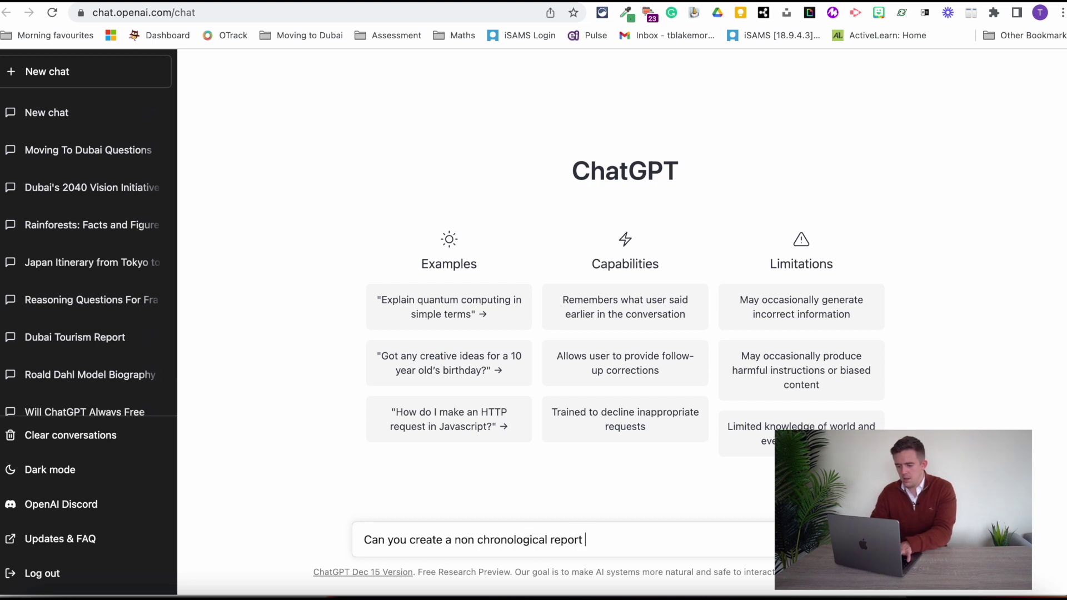
pyautogui.write('that is suitabl')
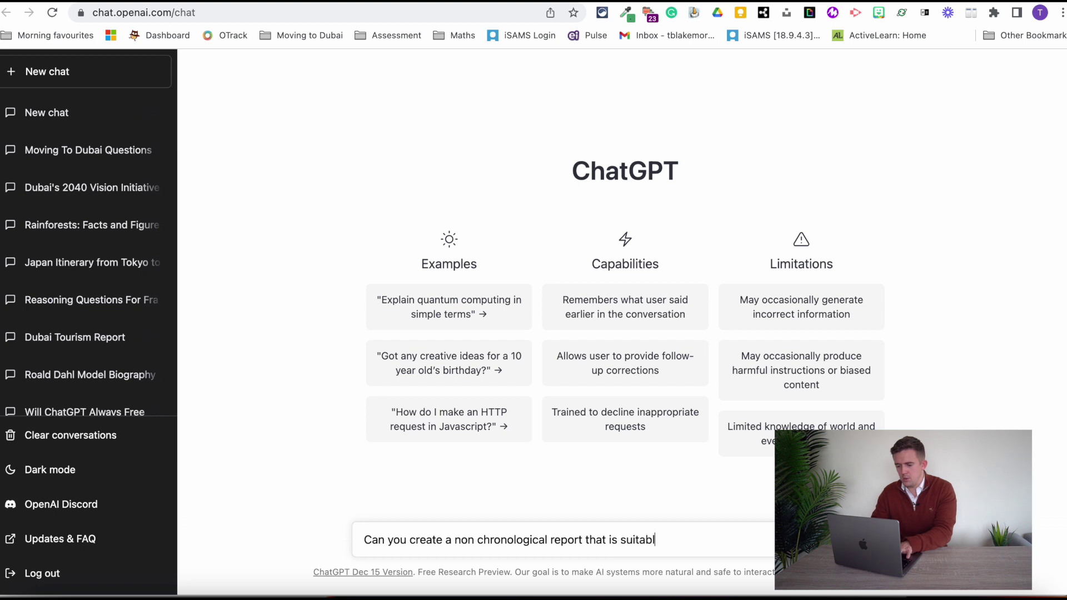
pyautogui.write('e for Year 6 Nationa')
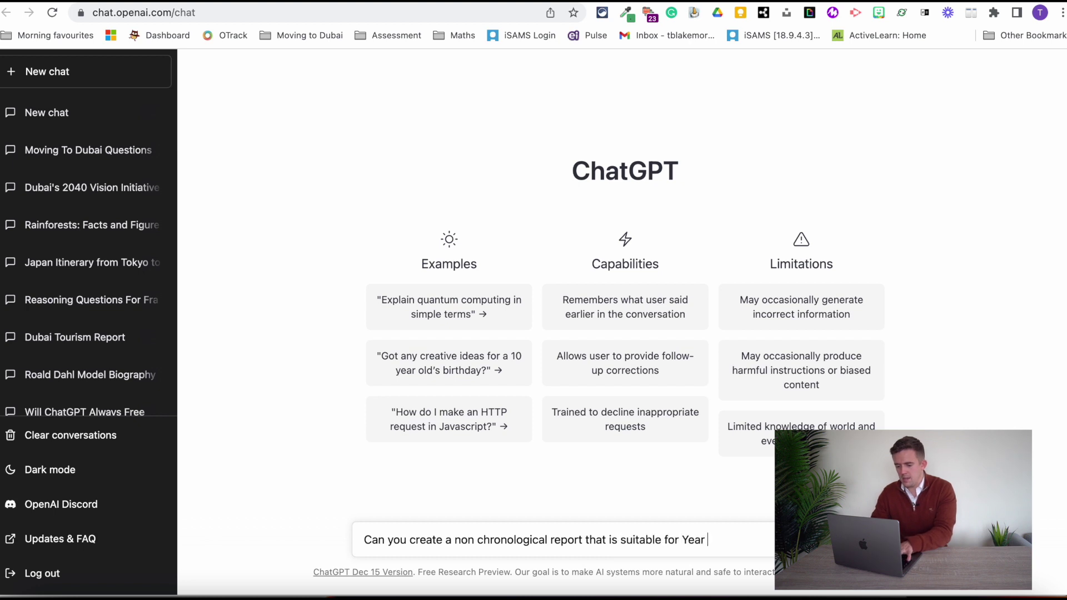
pyautogui.write('l Curriculum')
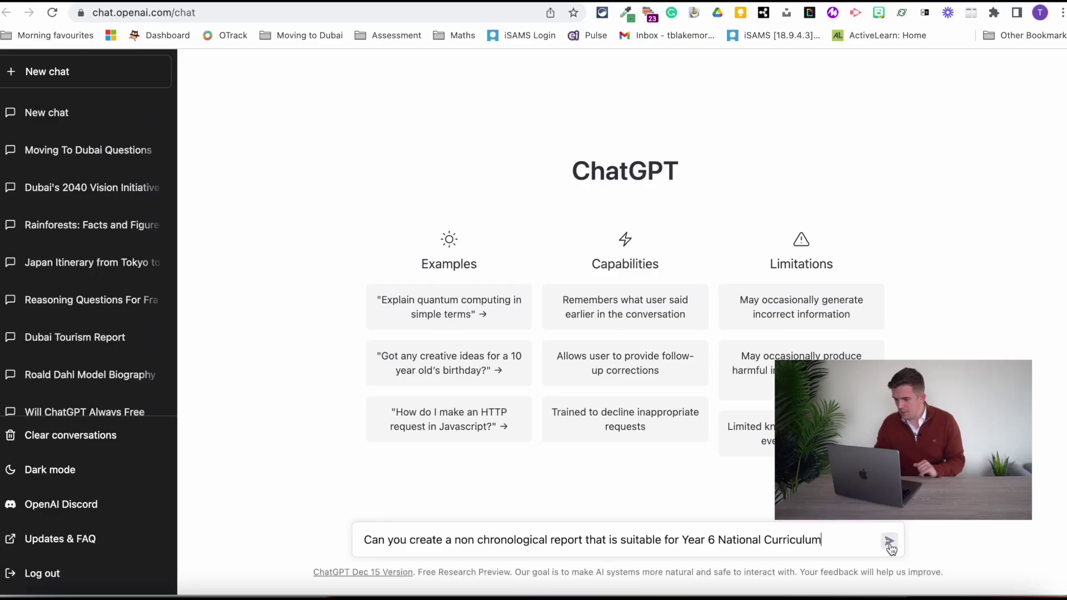
pyautogui.click(890, 542)
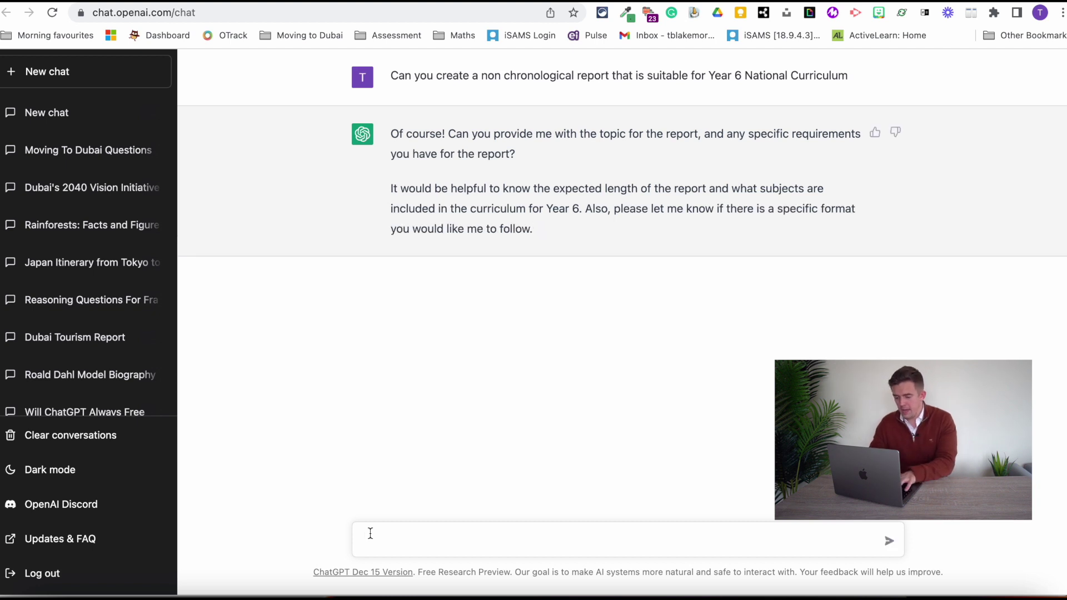
# Step: Reply that the report should cover Dubai and Vision 2040 in 400 words
pyautogui.write('Please can yo')
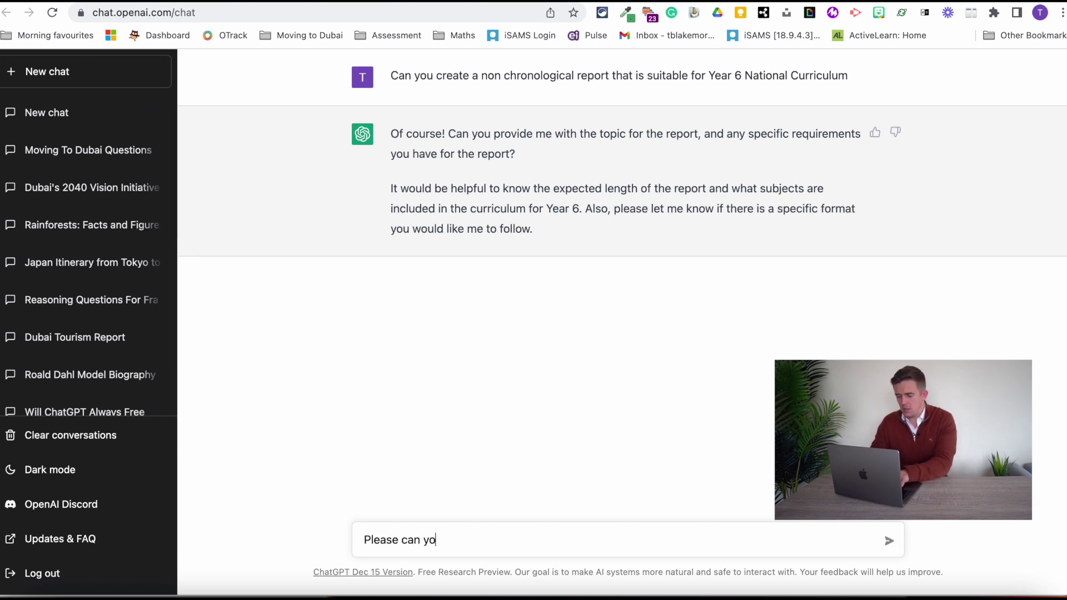
pyautogui.write('u write the ')
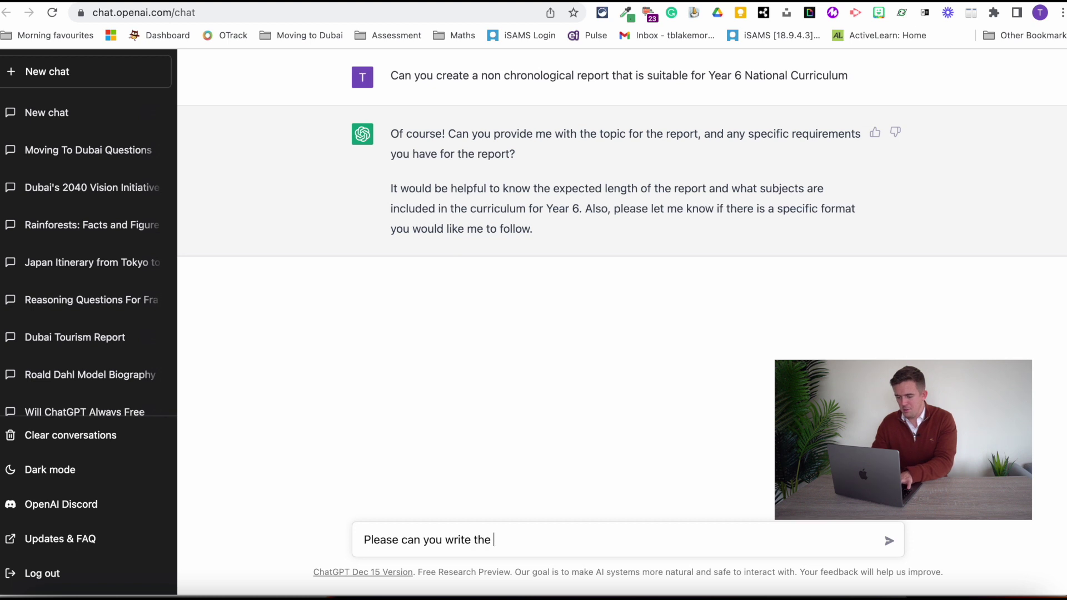
pyautogui.write('report about ')
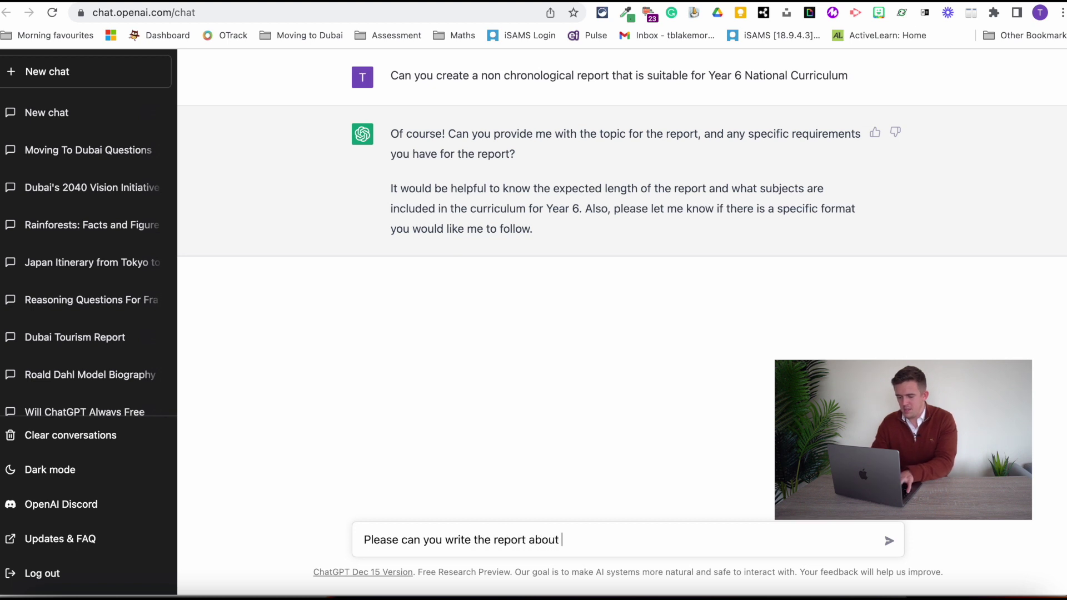
pyautogui.write('Dubai and make it')
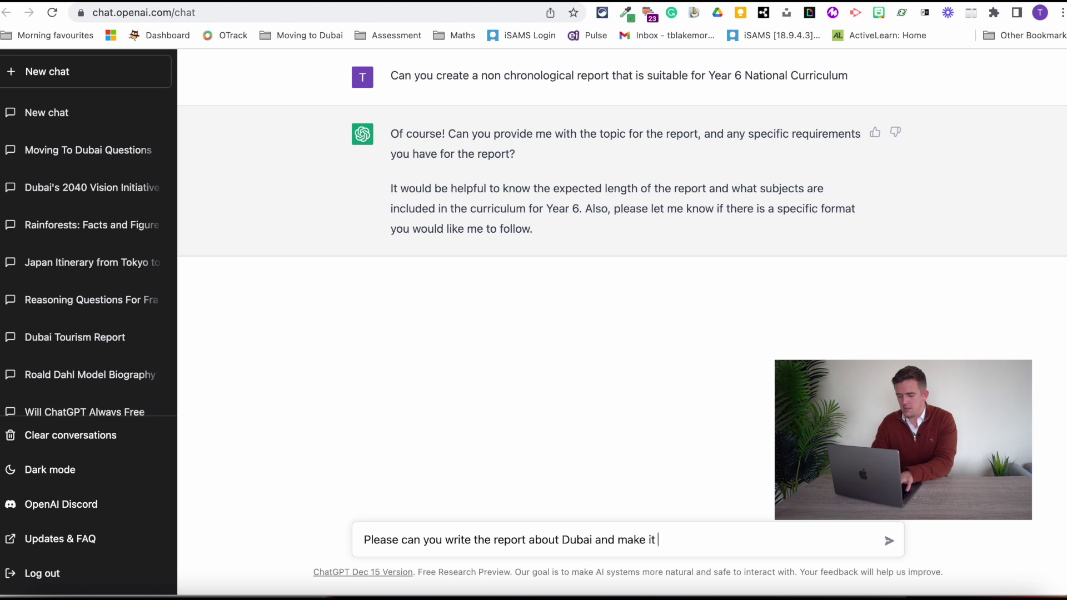
pyautogui.write(' 400 wor')
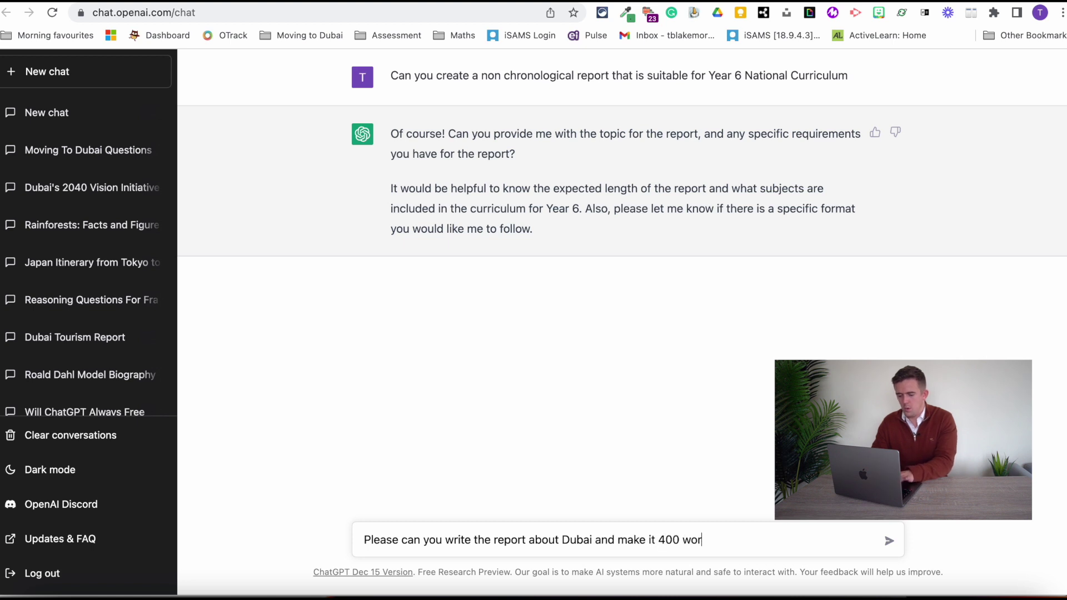
pyautogui.write('ds or so.')
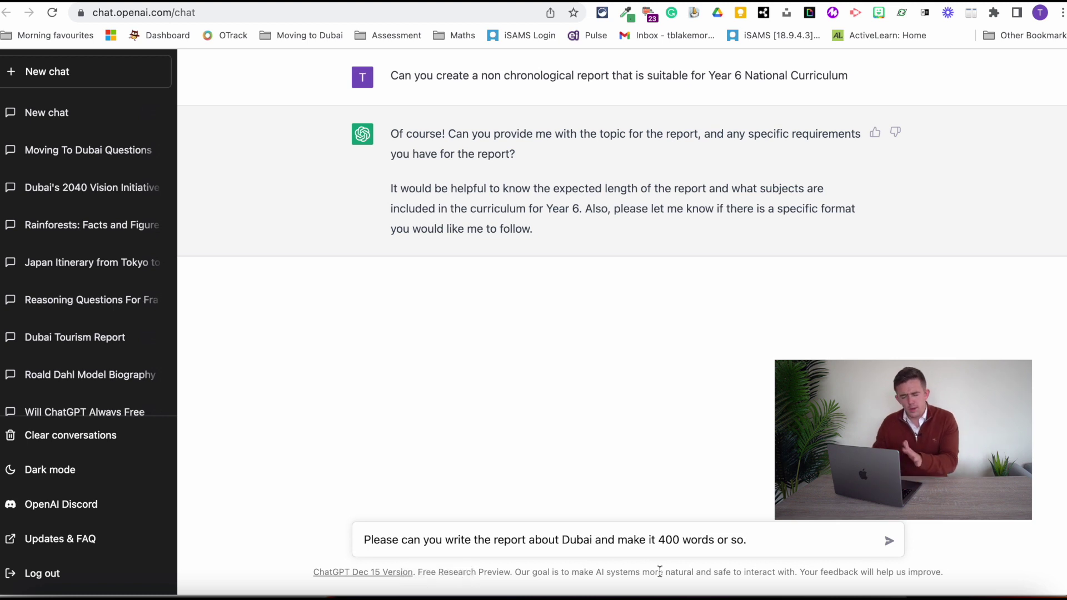
pyautogui.write('and ')
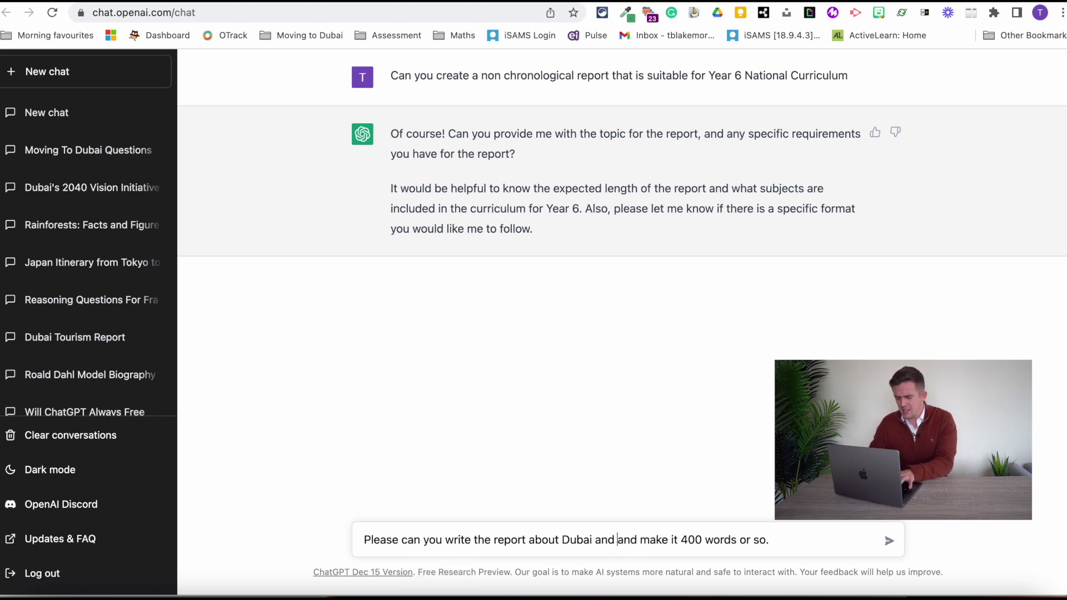
pyautogui.write('Vis')
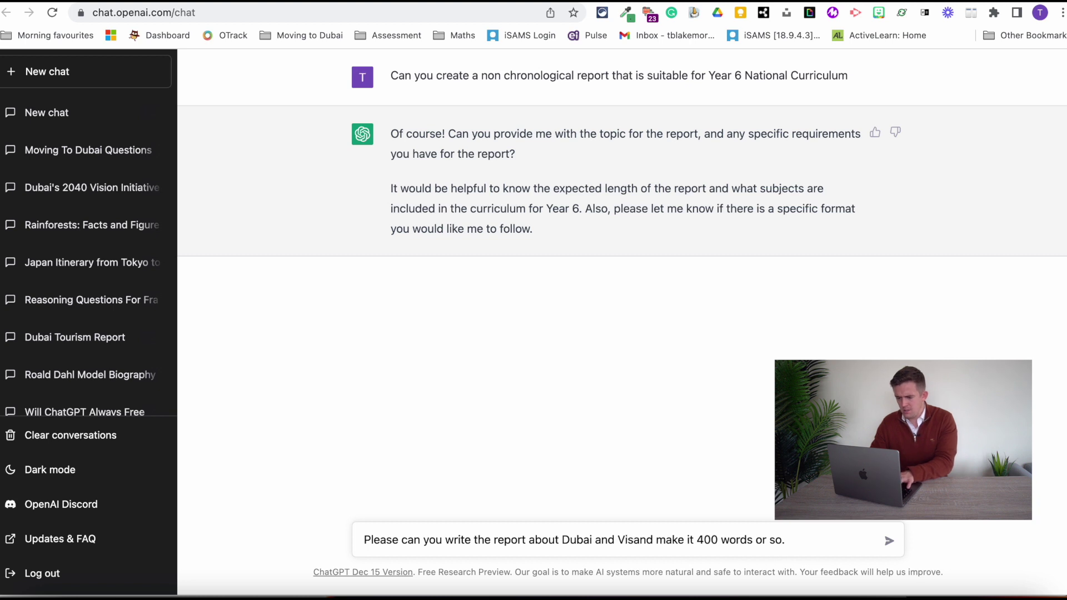
pyautogui.write('ion 2040')
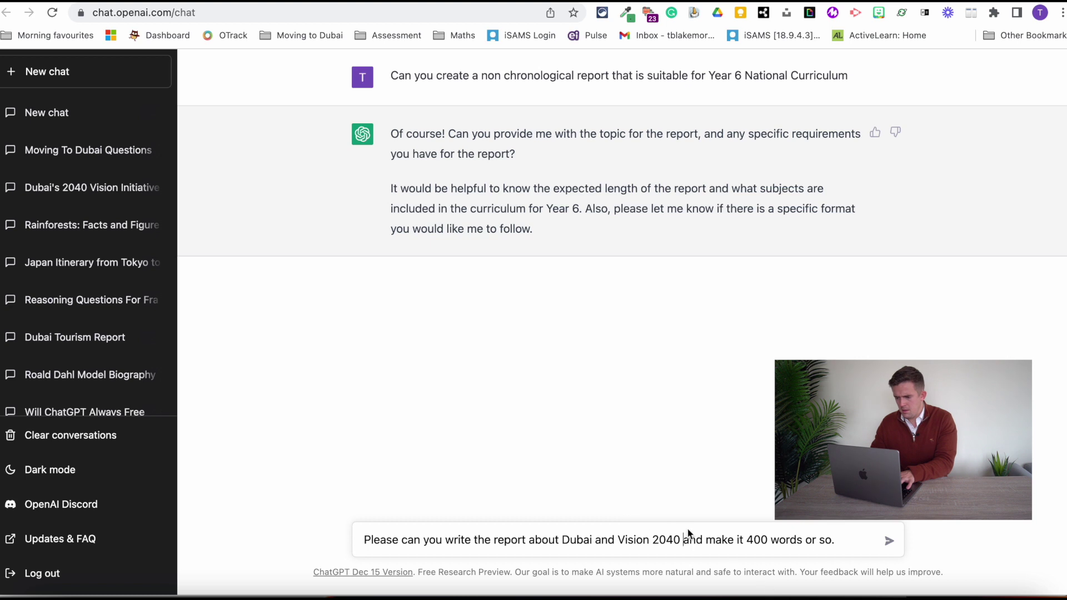
pyautogui.moveTo(833, 540); pyautogui.dragTo(801, 541)
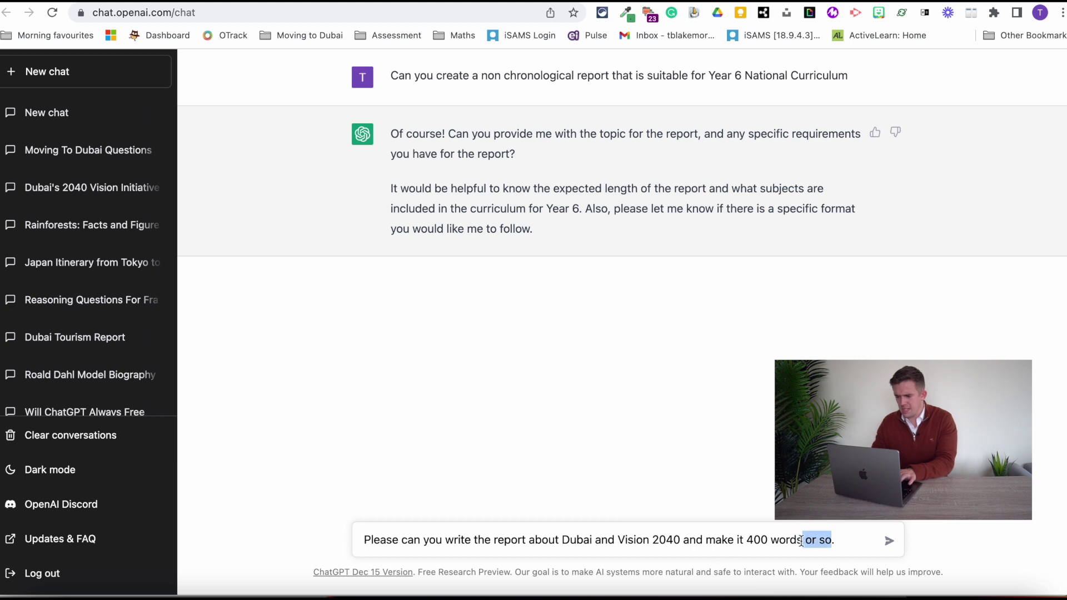
pyautogui.press('BackSpace')
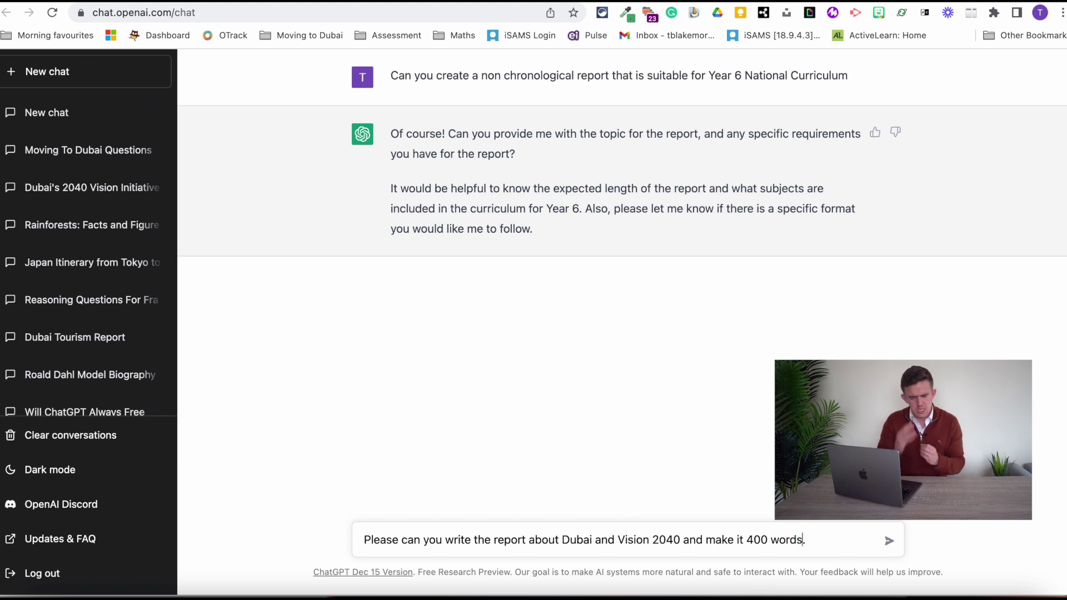
pyautogui.press('Return')
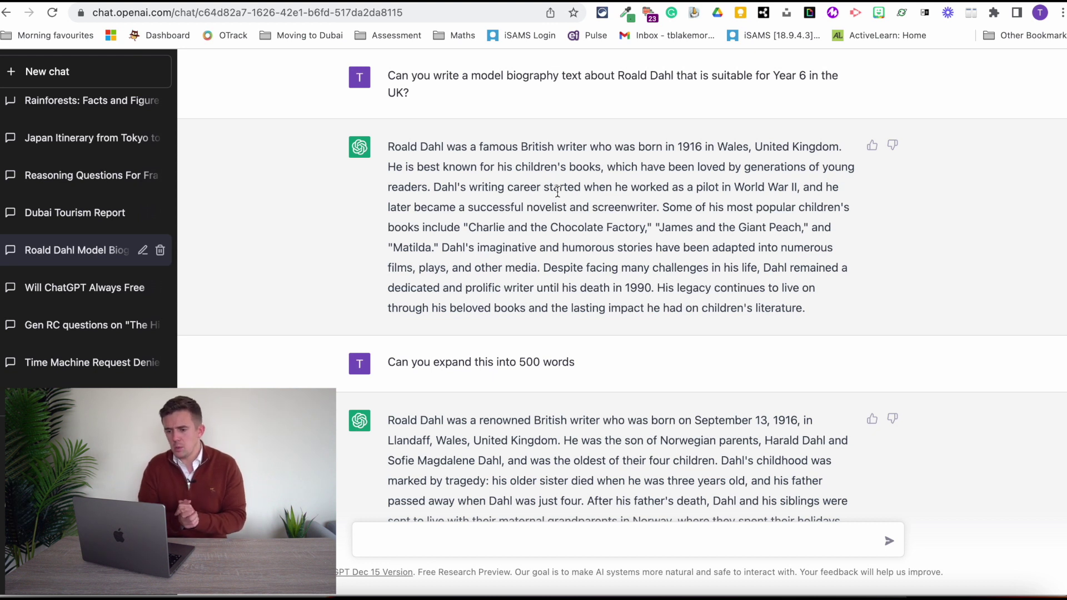
pyautogui.scroll(-1, 529, 211)
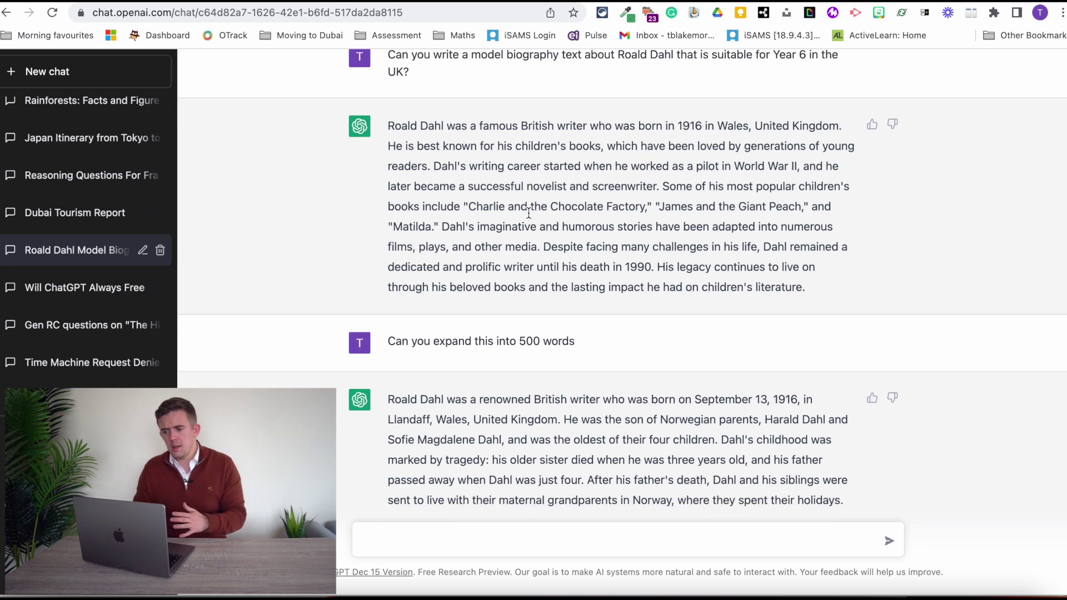
pyautogui.scroll(-1, 529, 211)
pyautogui.scroll(-5, 528, 212)
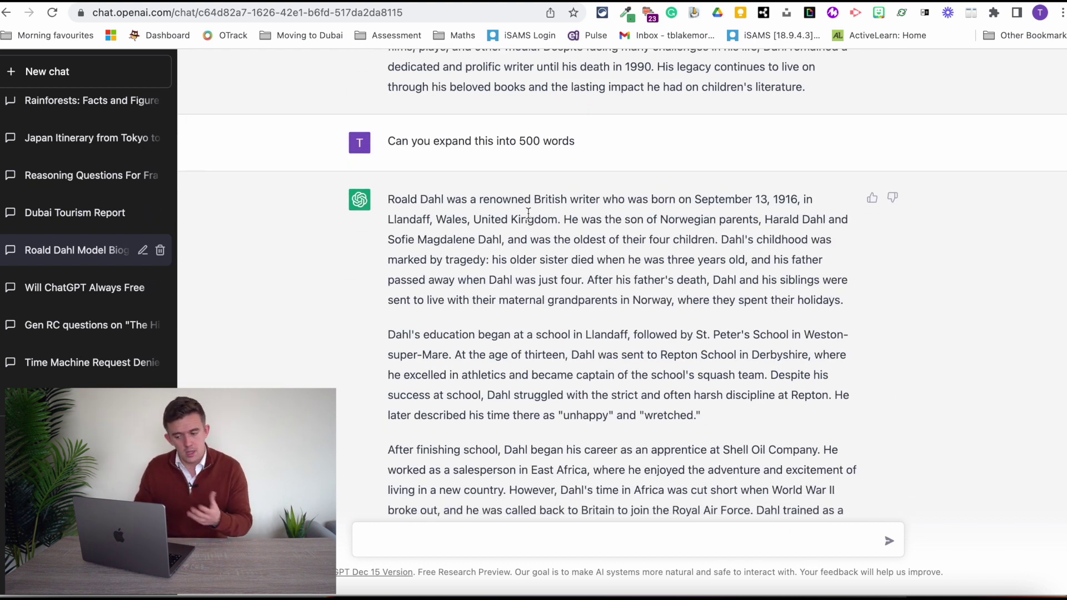
pyautogui.scroll(-7, 529, 212)
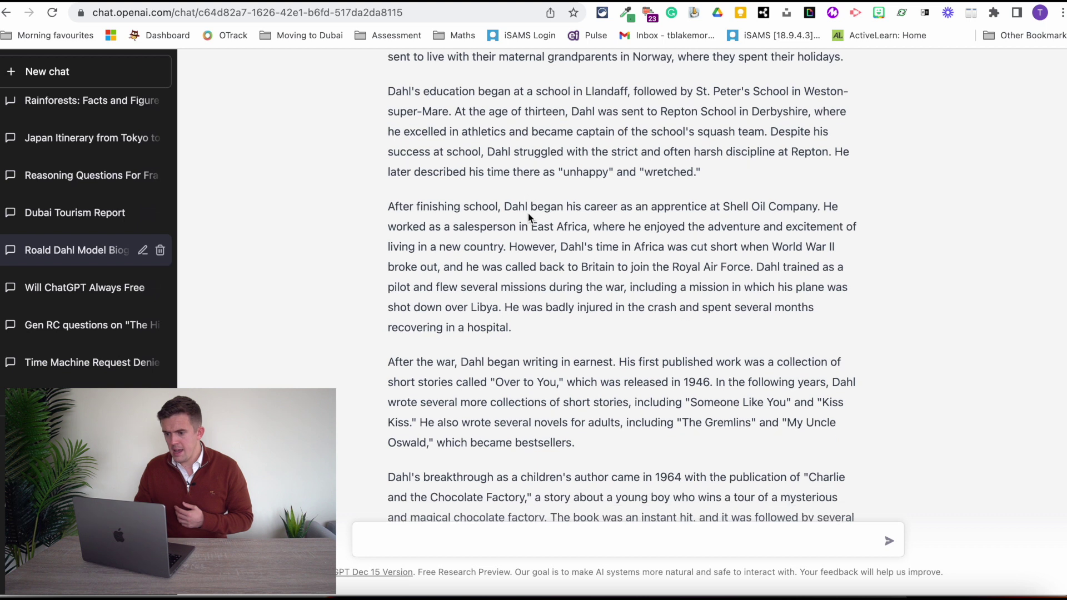
pyautogui.scroll(-3, 528, 217)
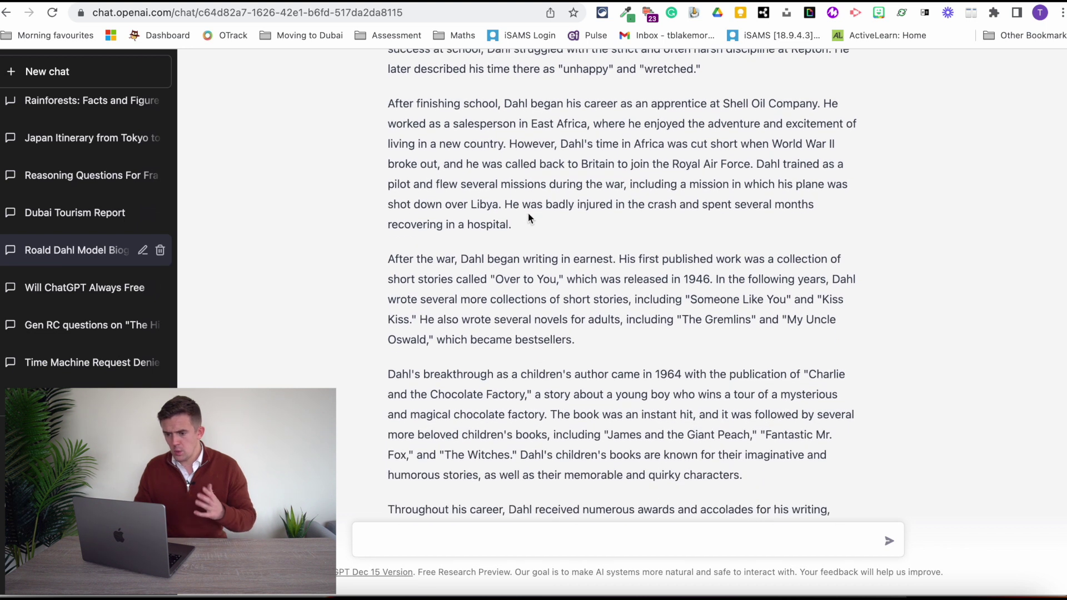
pyautogui.scroll(-4, 529, 217)
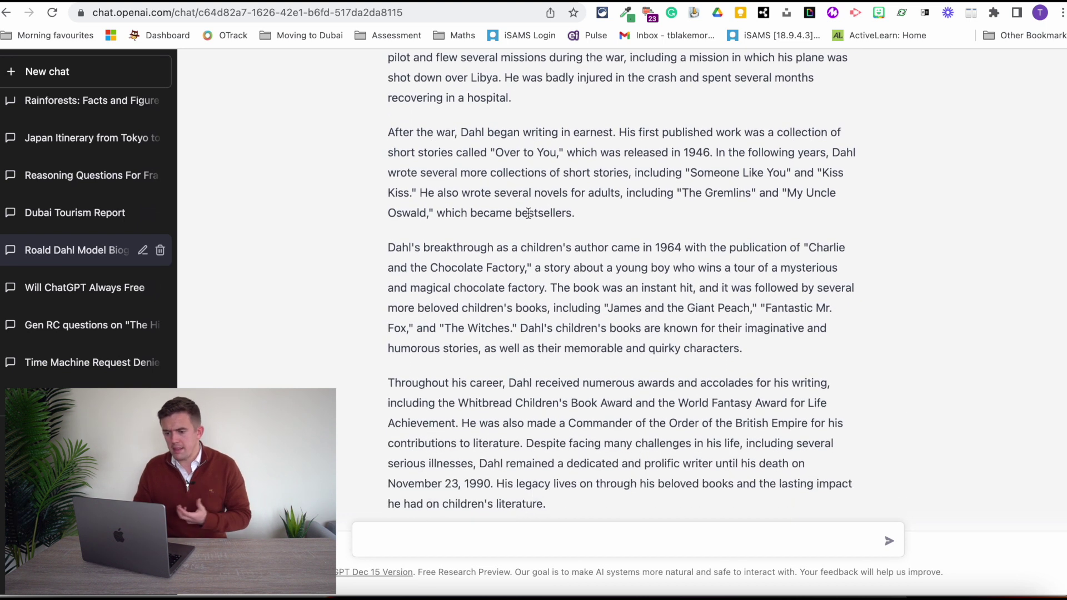
pyautogui.scroll(-11, 529, 213)
pyautogui.scroll(7, 529, 213)
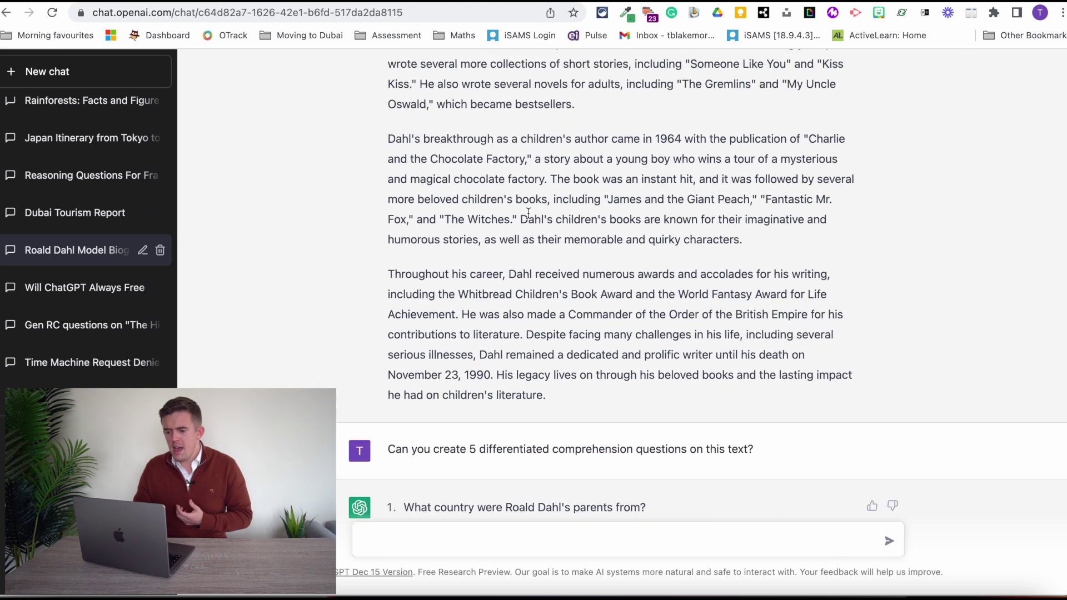
pyautogui.scroll(1, 529, 213)
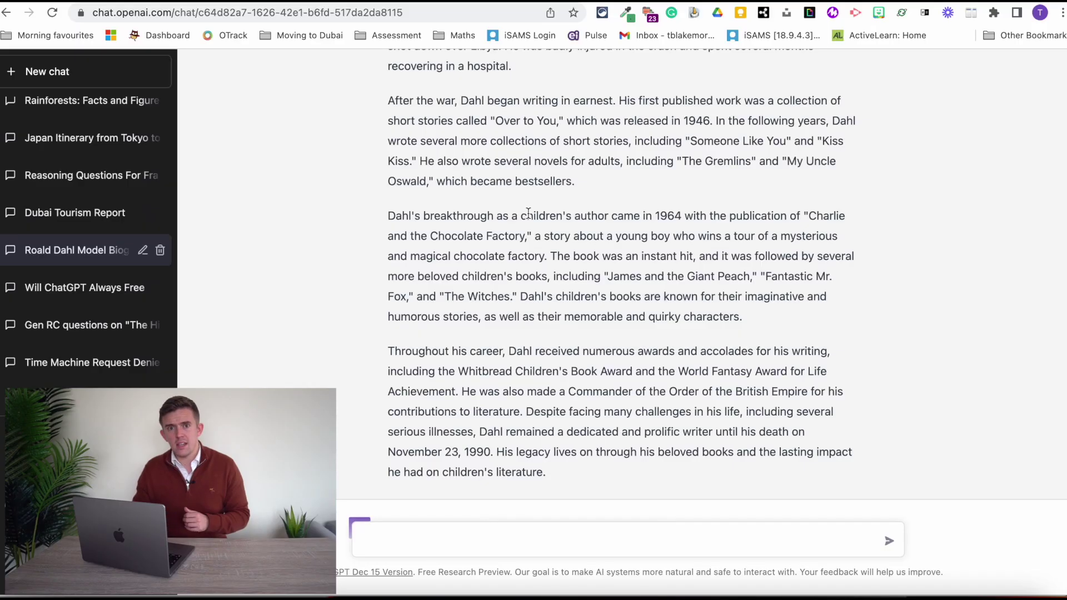
pyautogui.write('Can you create 5 differentiated comprehension questions on this text?')
pyautogui.press('Return')
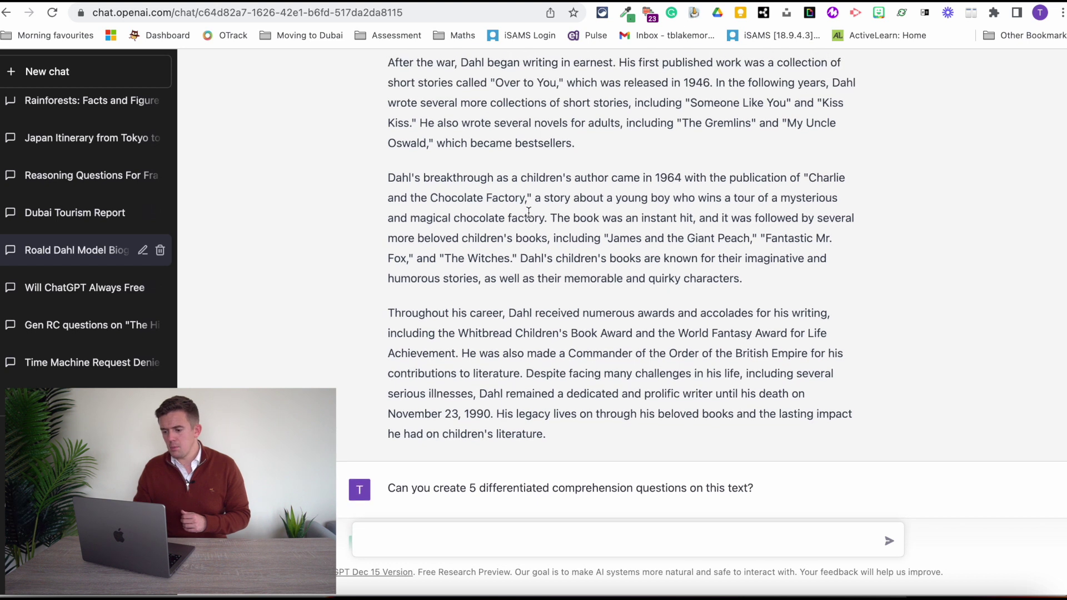
# Step: Ask to turn the comprehension questions into inference questions, then review the basic and advanced sets
pyautogui.write('Can you turn these into inference questions')
pyautogui.press('Return')
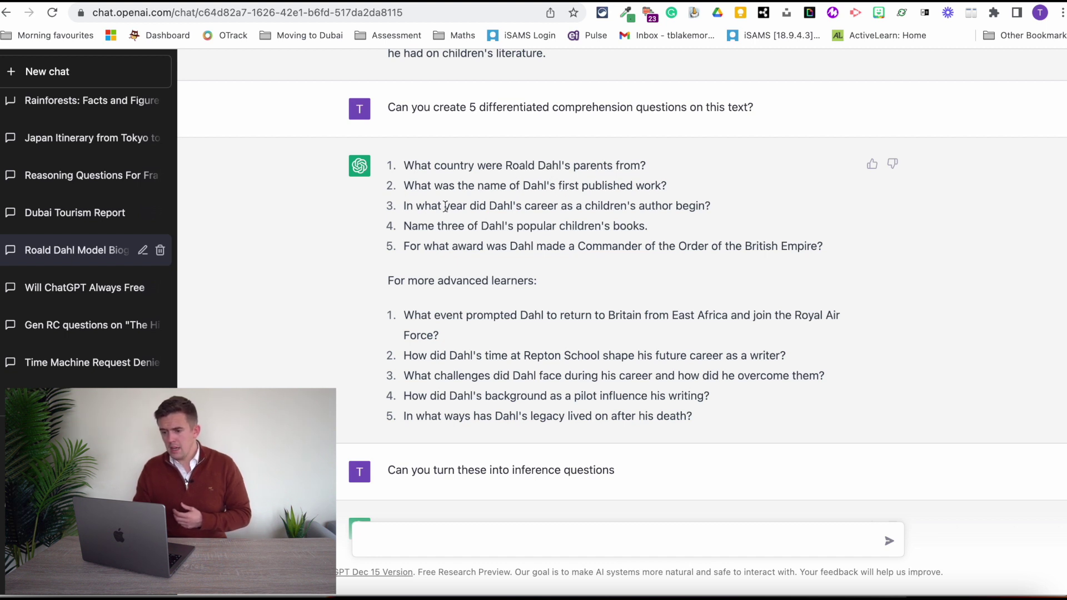
pyautogui.scroll(1, 485, 221)
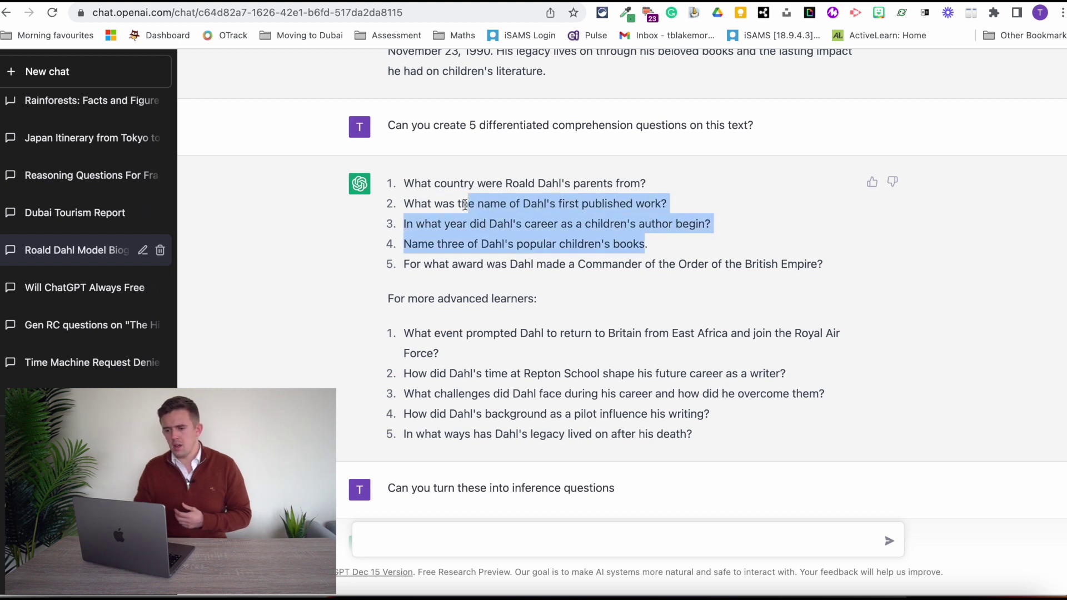
pyautogui.moveTo(465, 204); pyautogui.dragTo(393, 186)
pyautogui.click(377, 236)
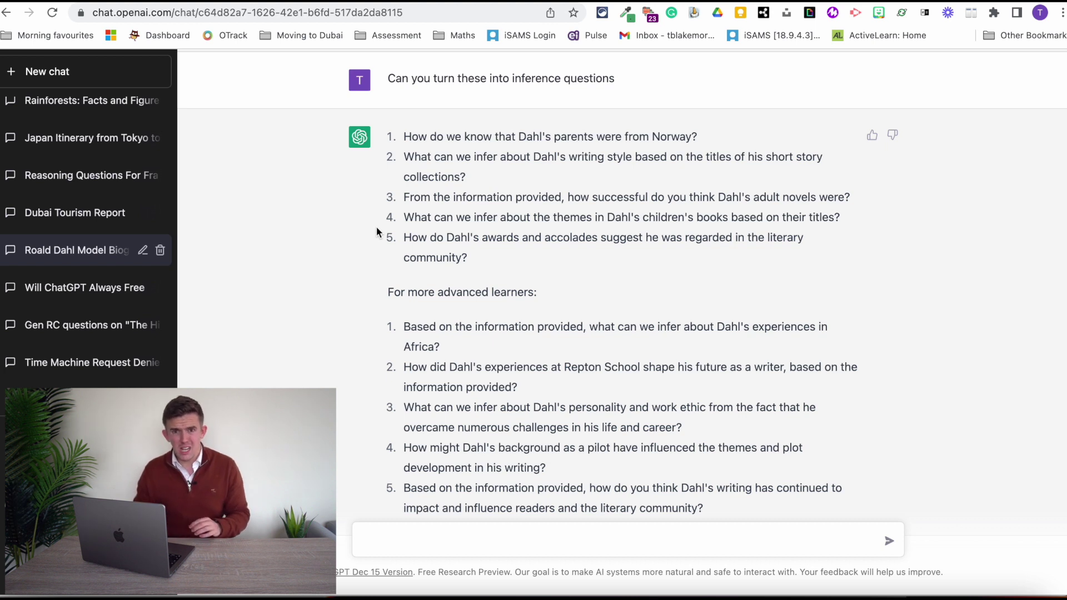
pyautogui.scroll(-5, 377, 232)
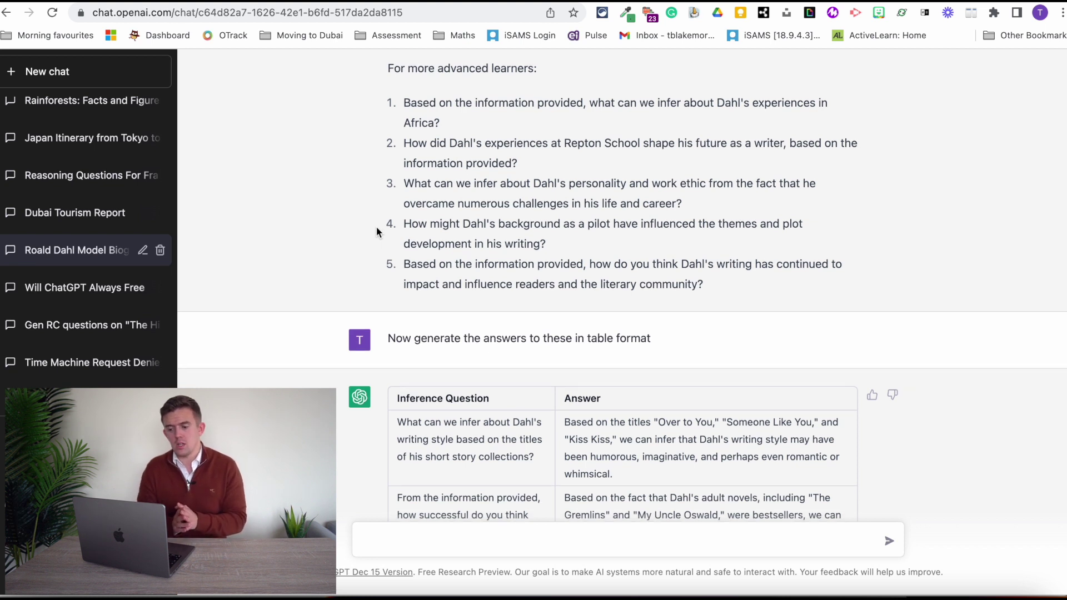
pyautogui.scroll(-5, 377, 232)
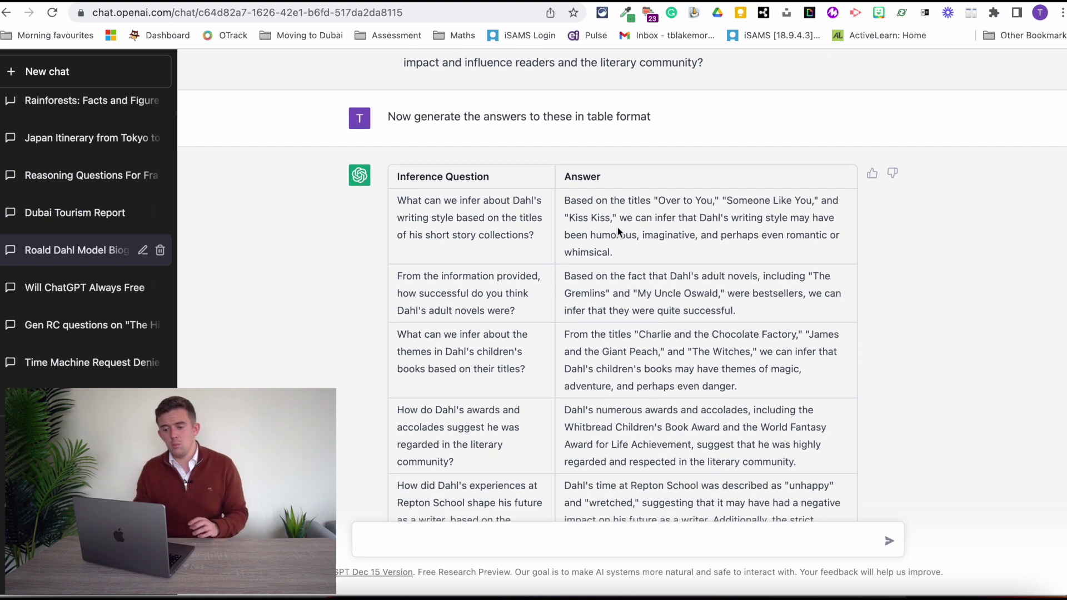
pyautogui.scroll(-2, 617, 228)
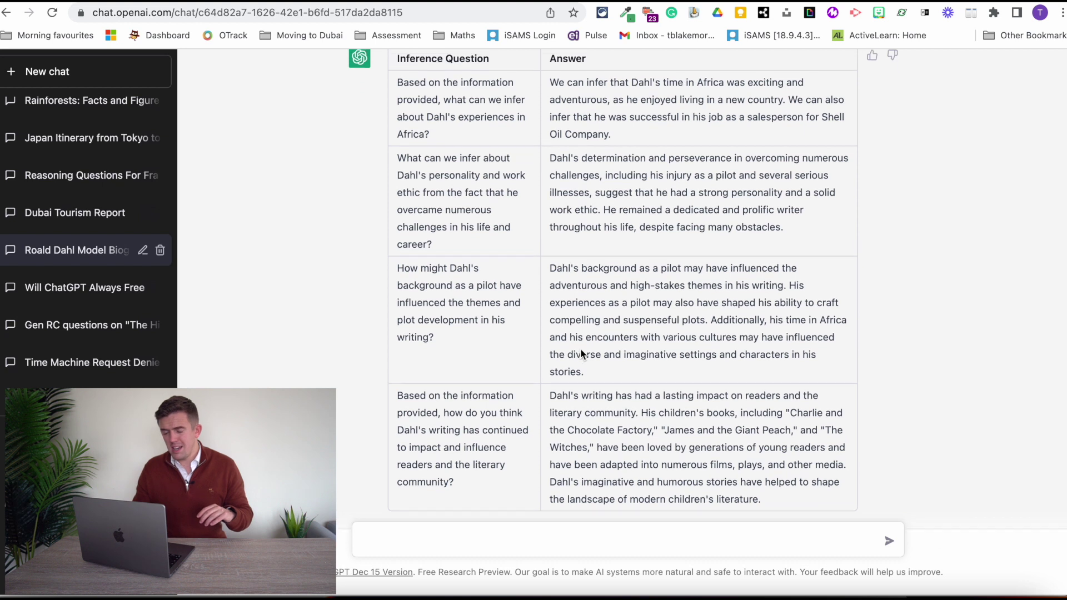
pyautogui.scroll(2, 581, 349)
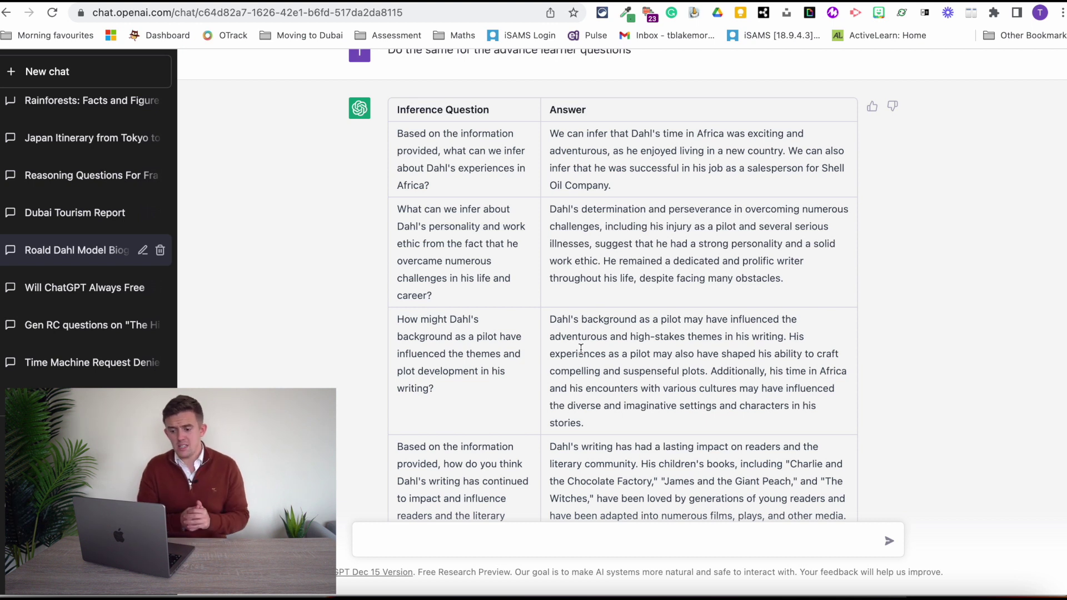
pyautogui.scroll(-5, 581, 349)
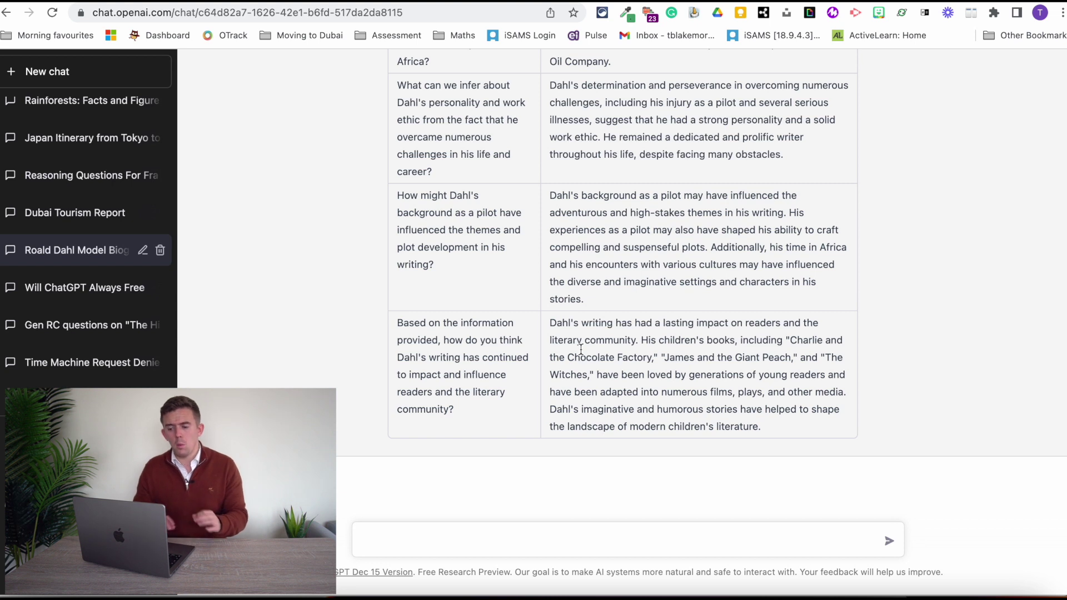
pyautogui.click(417, 546)
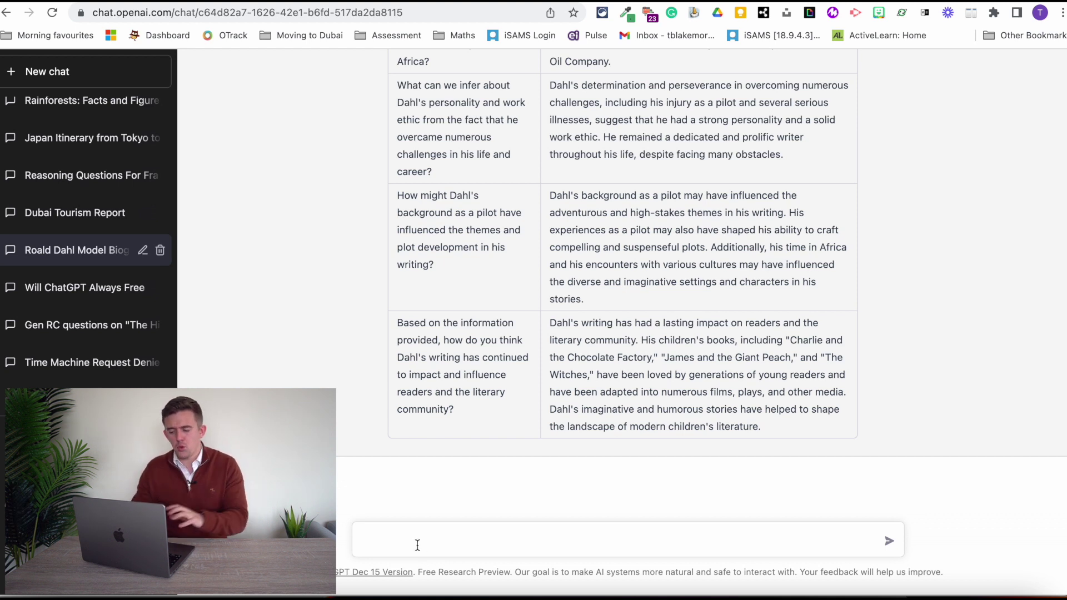
# Step: Request a lesson plan for teaching inference using biographies as the text
pyautogui.write('Create a l')
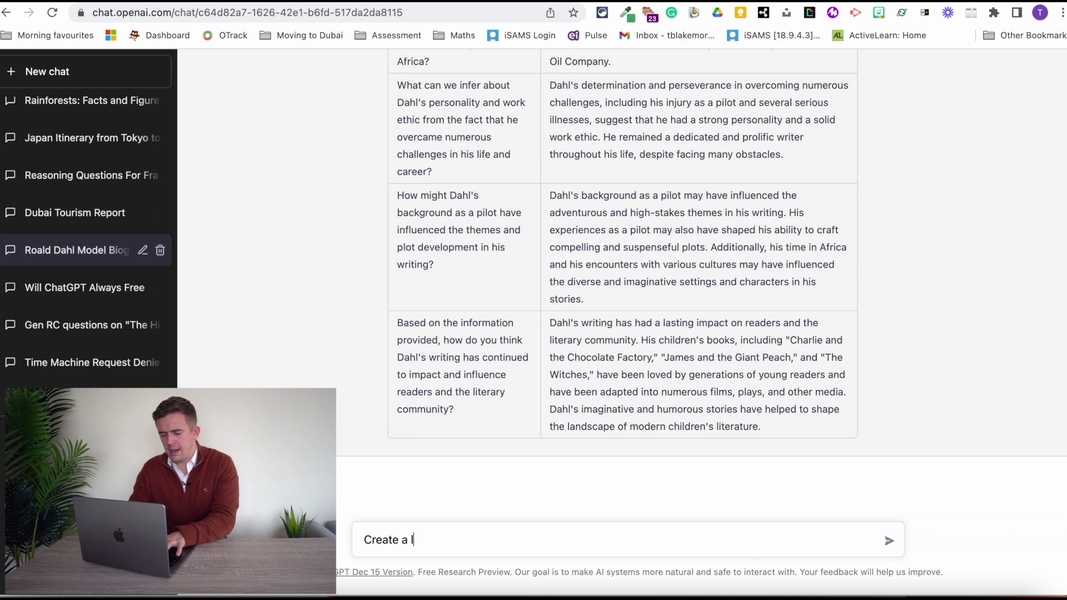
pyautogui.write('esson plan ')
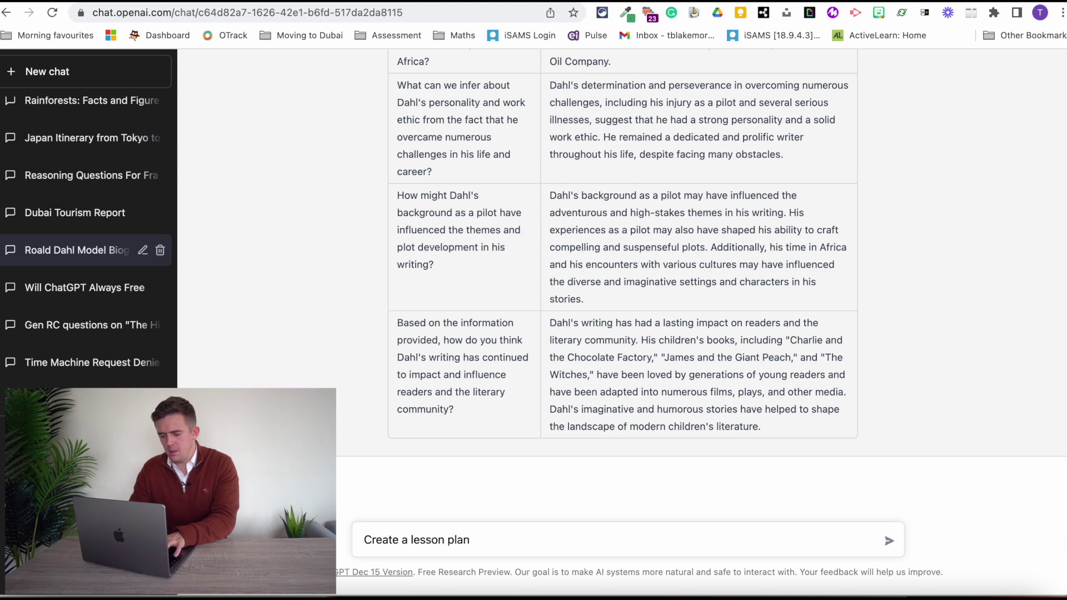
pyautogui.write('for how you')
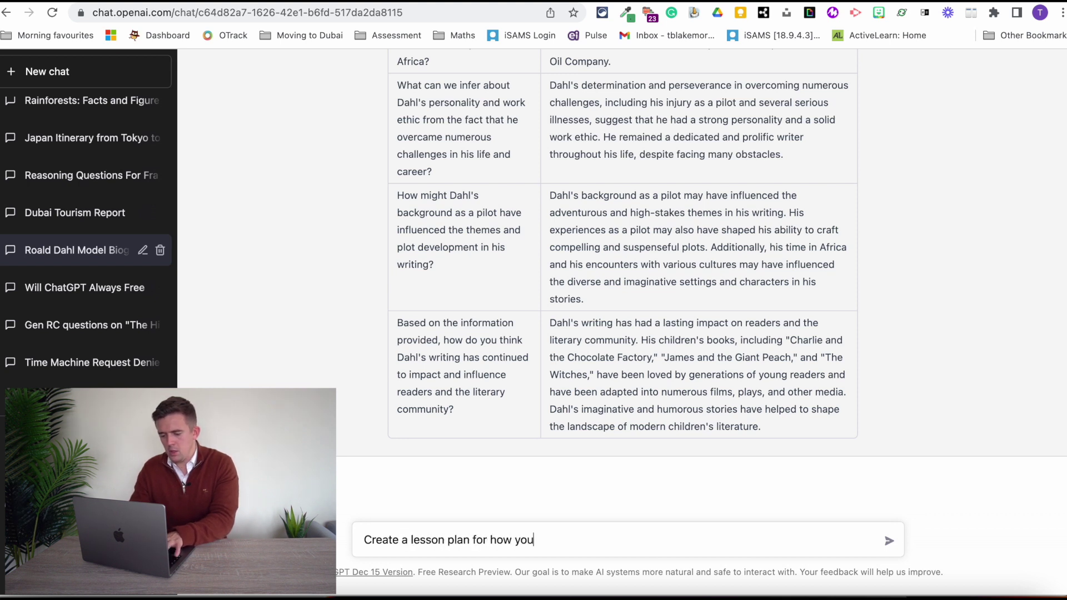
pyautogui.write(' would teach ')
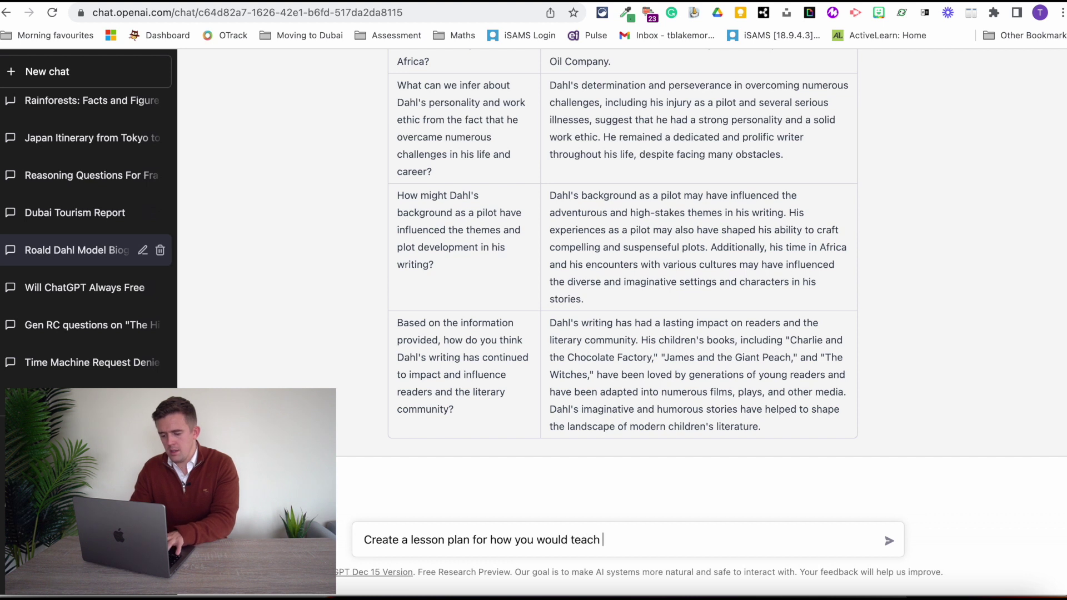
pyautogui.write('inference ')
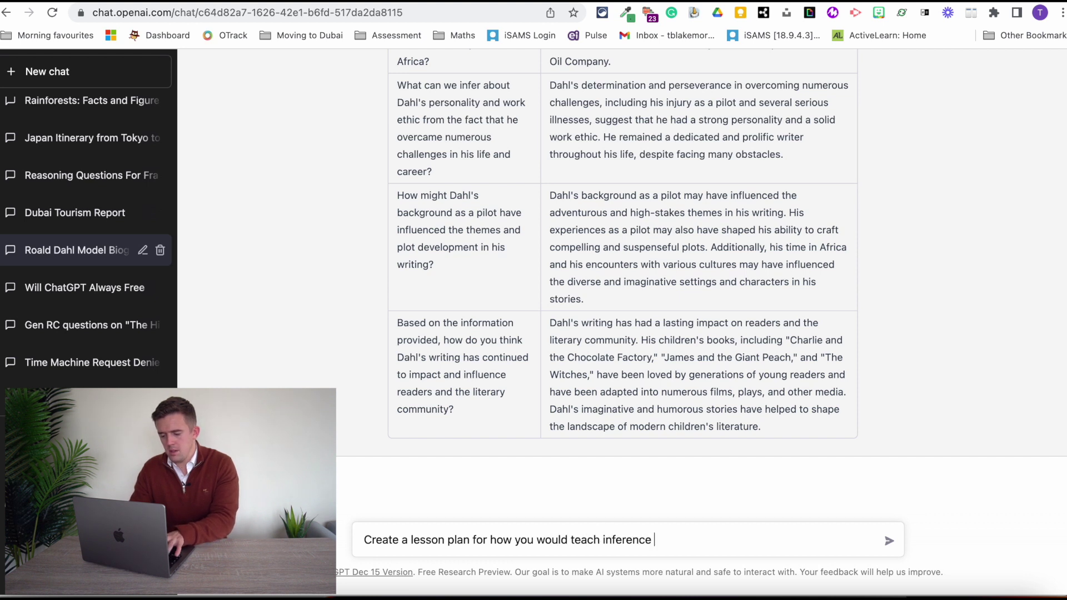
pyautogui.write('about')
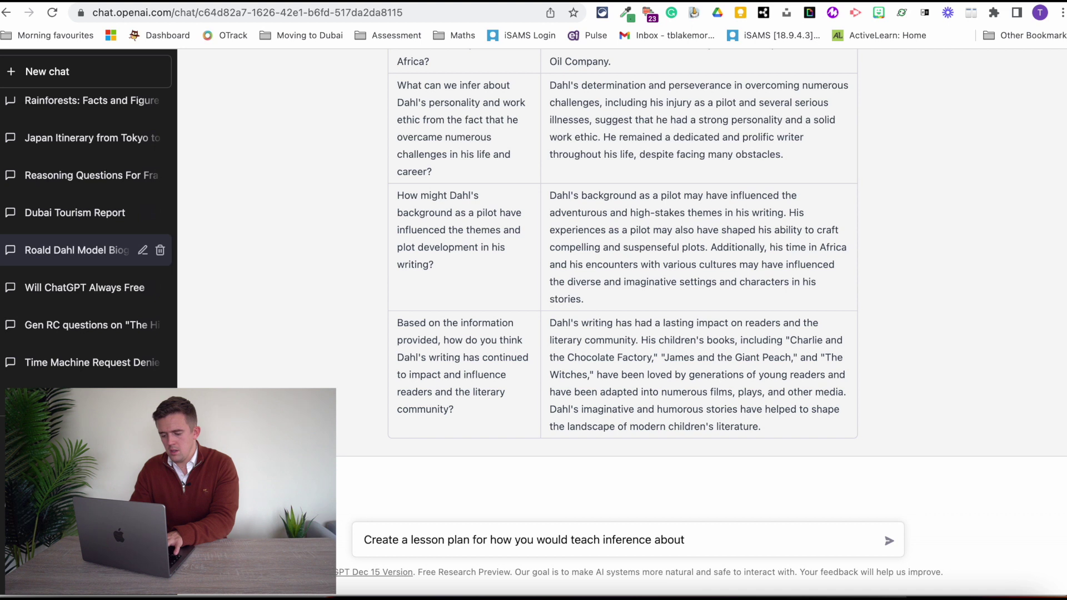
pyautogui.write(' using bio')
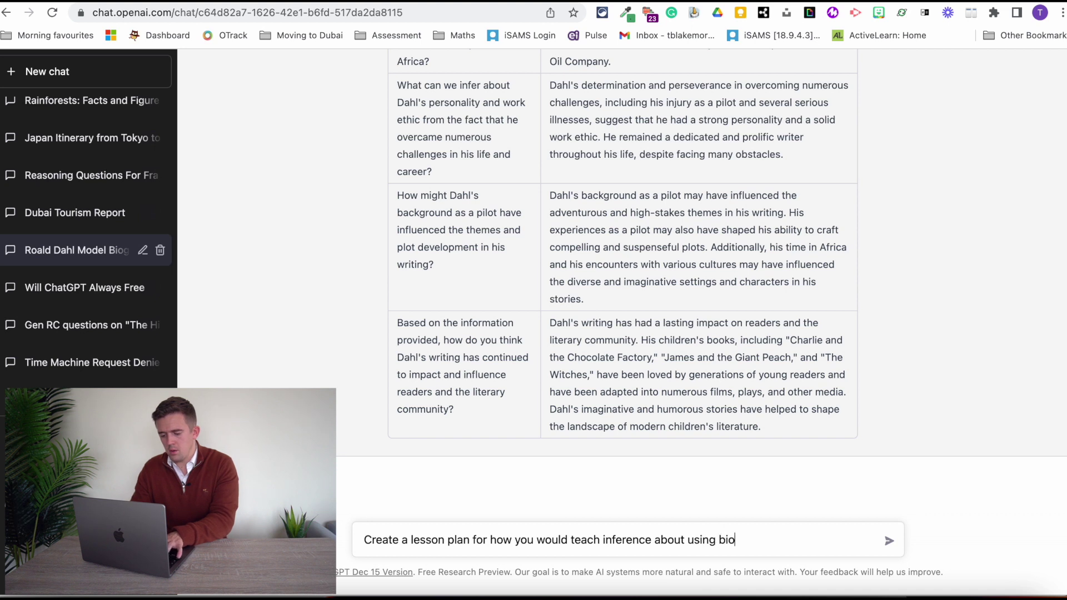
pyautogui.write('rgaphies')
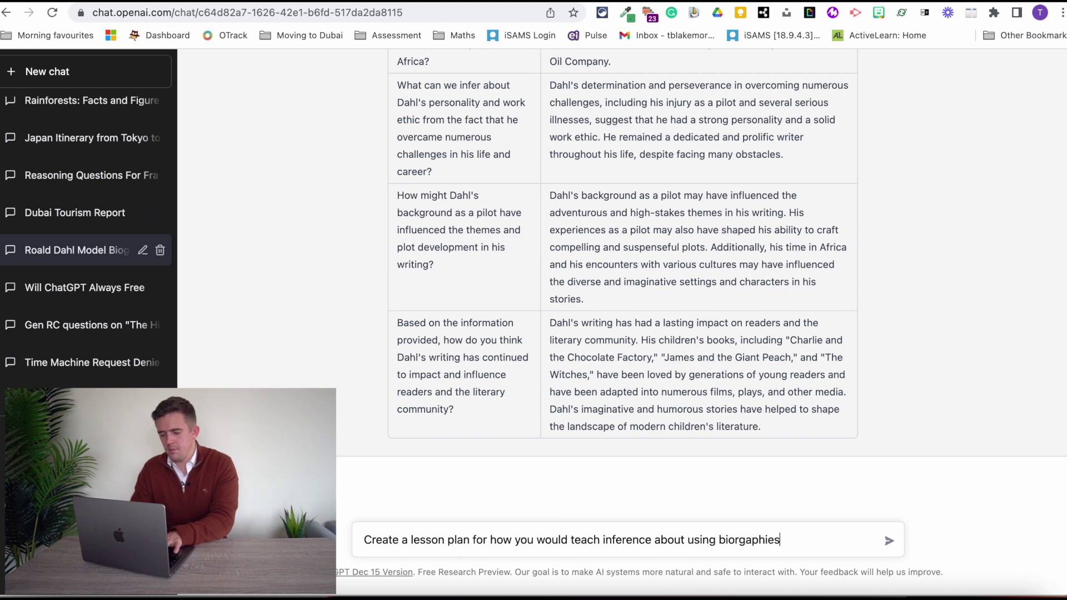
pyautogui.write(' as a text')
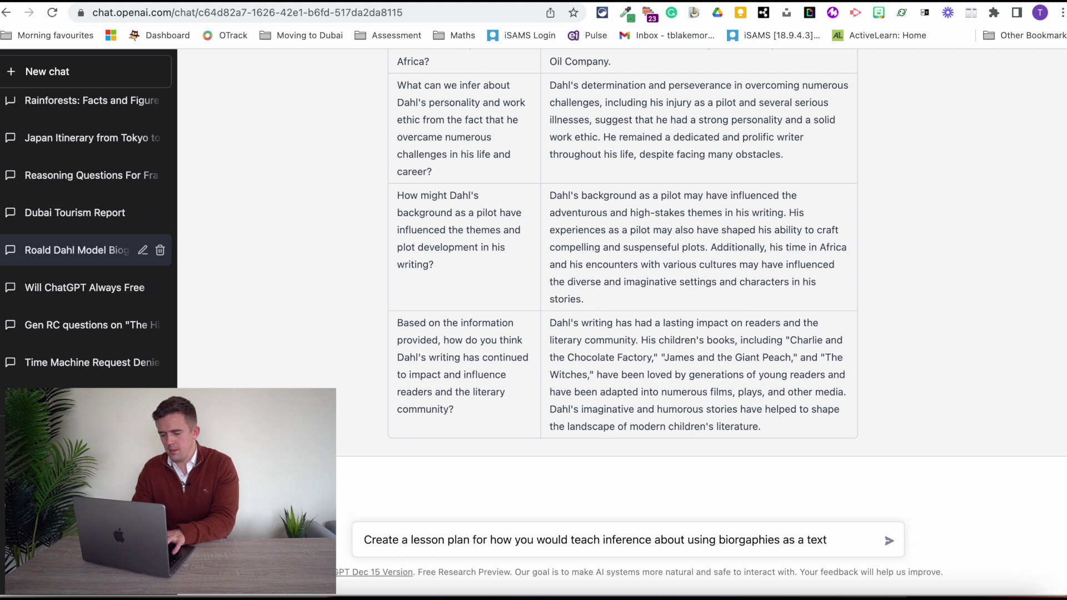
pyautogui.press('Return')
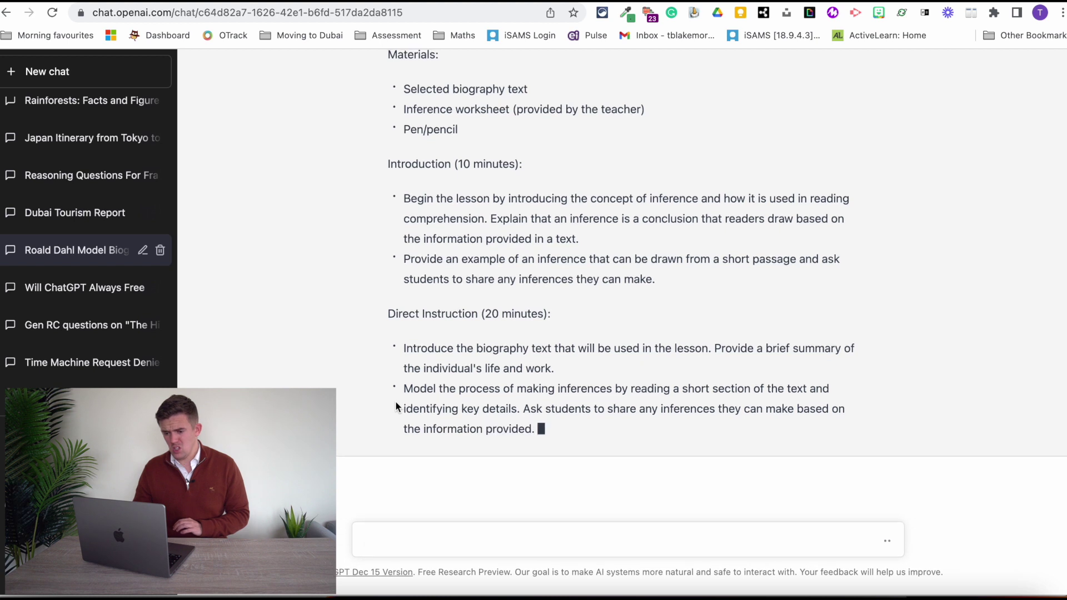
# Step: Review the finished lesson plan and begin requesting 3-bullet-point success criteria for it
pyautogui.scroll(3, 441, 356)
pyautogui.scroll(-3, 440, 355)
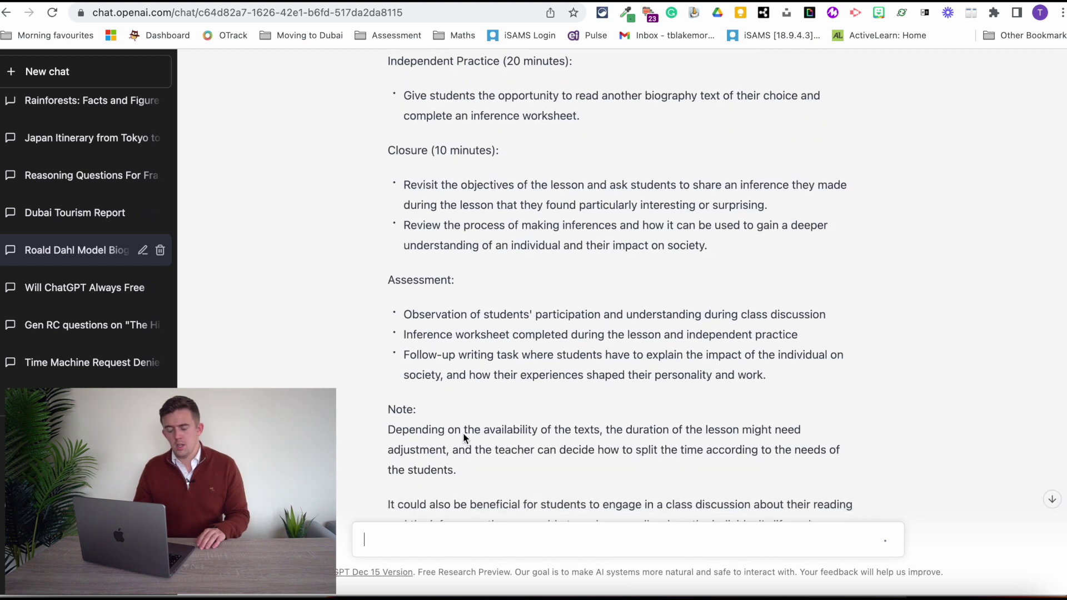
pyautogui.scroll(15, 463, 433)
pyautogui.scroll(-15, 464, 433)
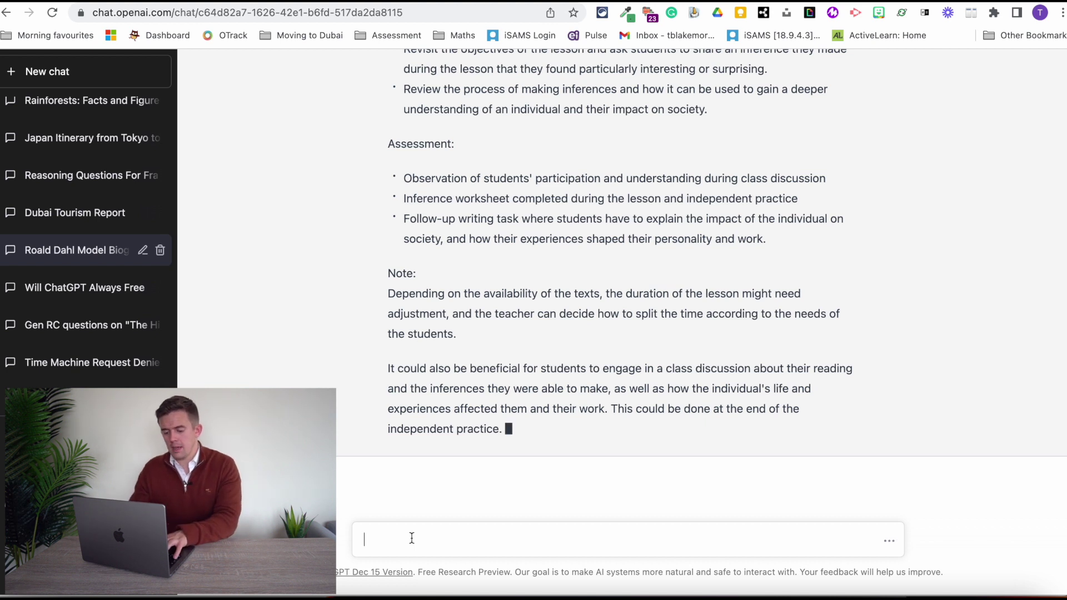
pyautogui.write('Can crea')
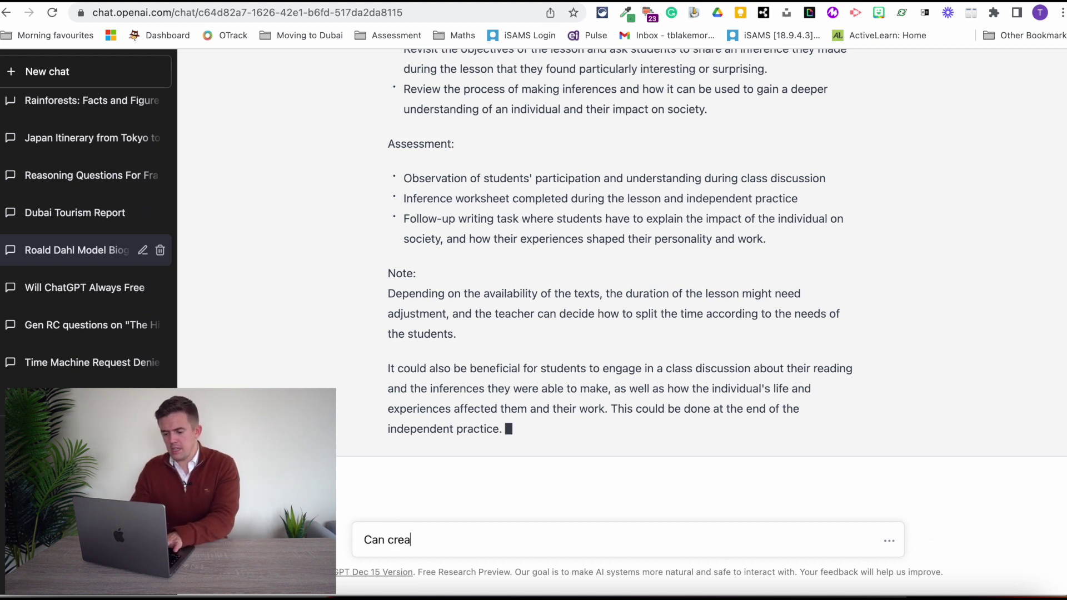
pyautogui.write('te a 3')
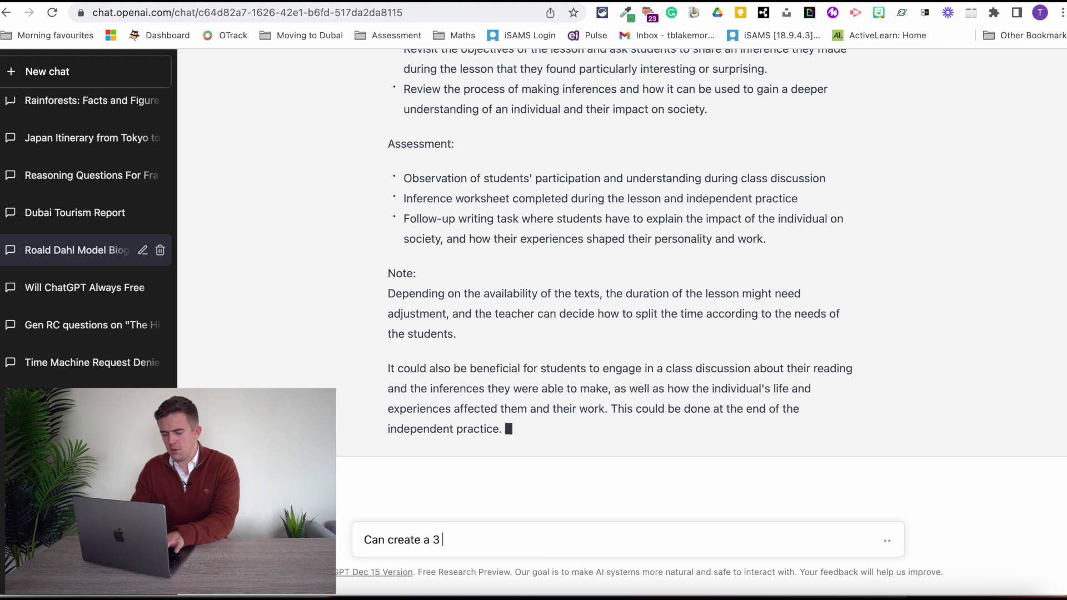
pyautogui.write(' bul')
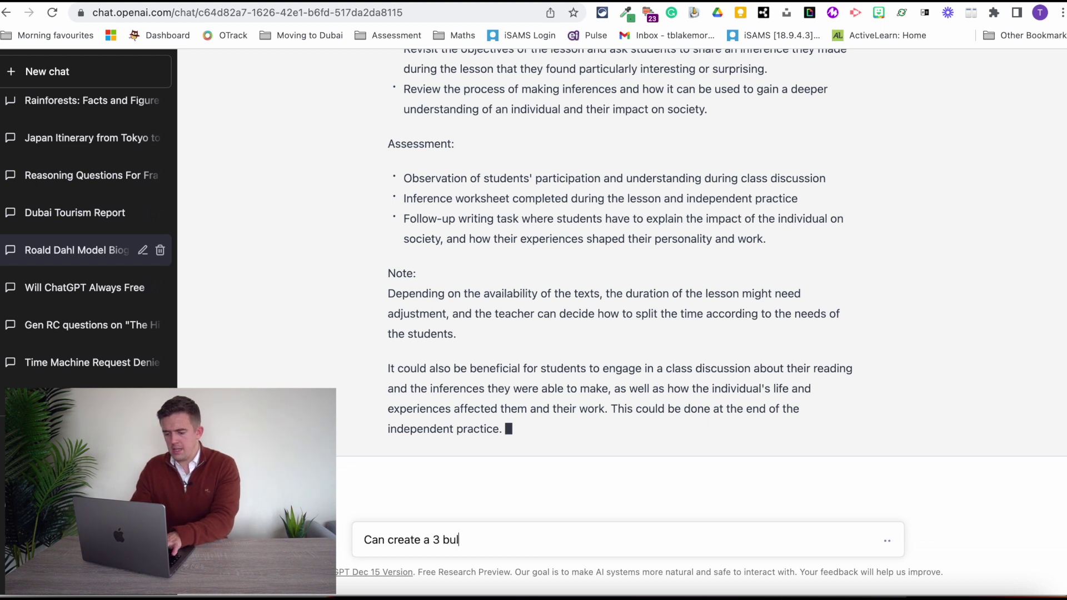
pyautogui.write('let point ')
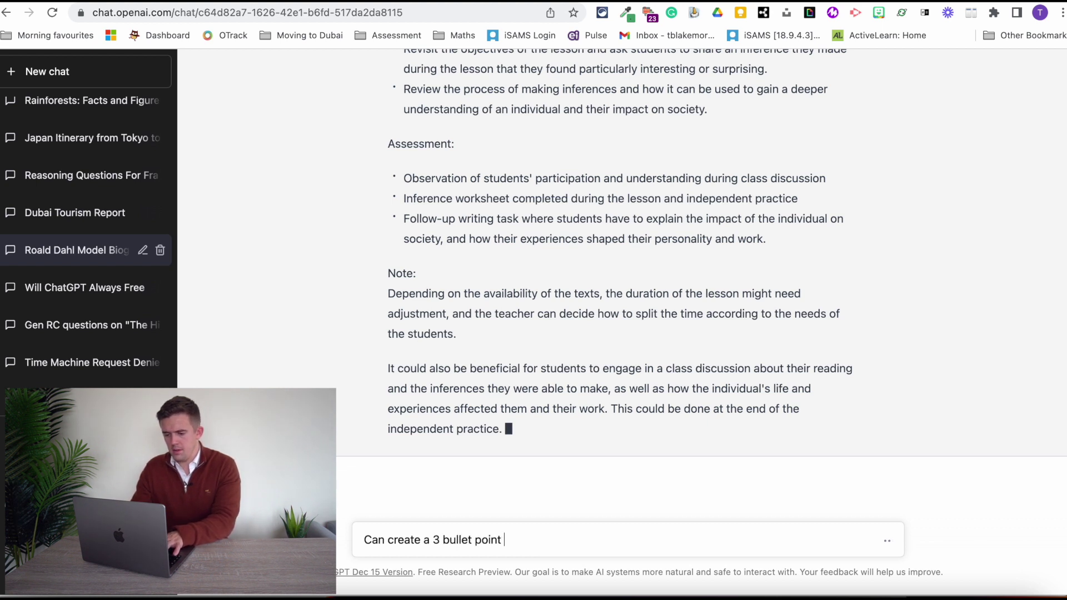
pyautogui.write('succe')
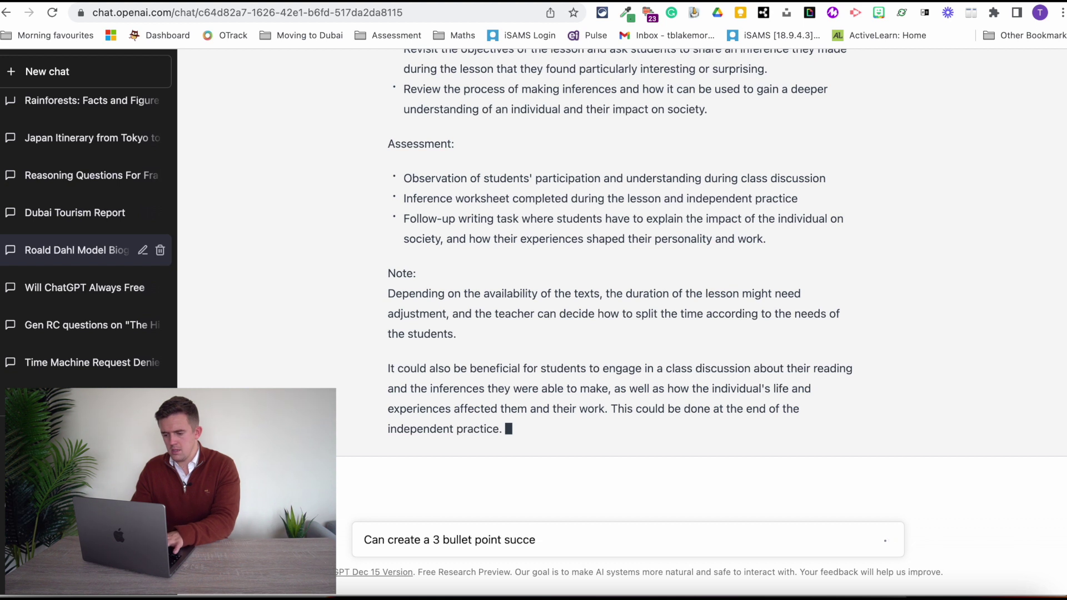
pyautogui.write('ss cr')
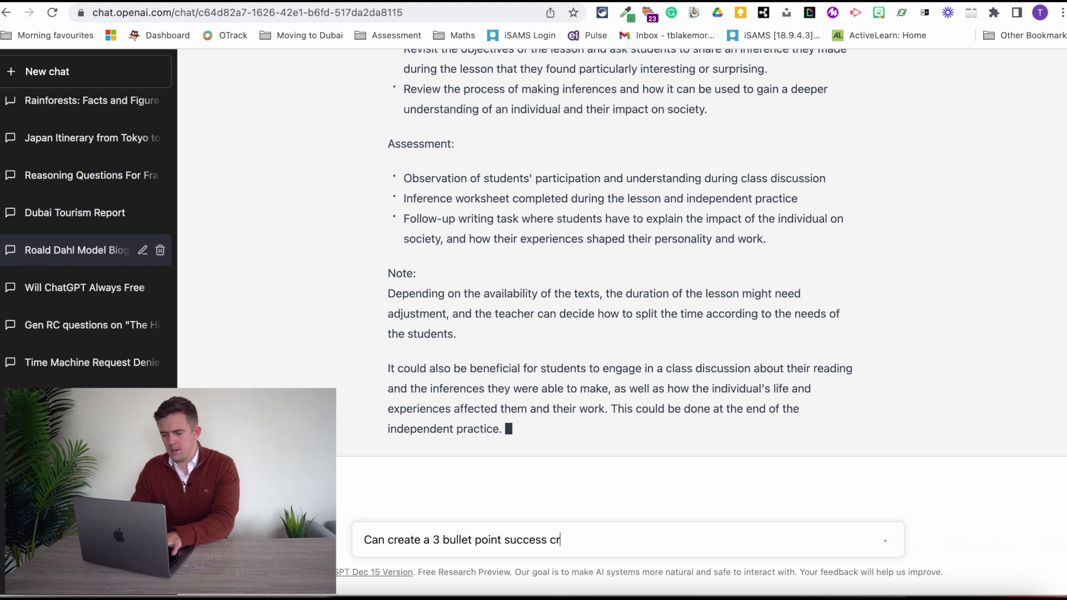
pyautogui.write('iteria for this les')
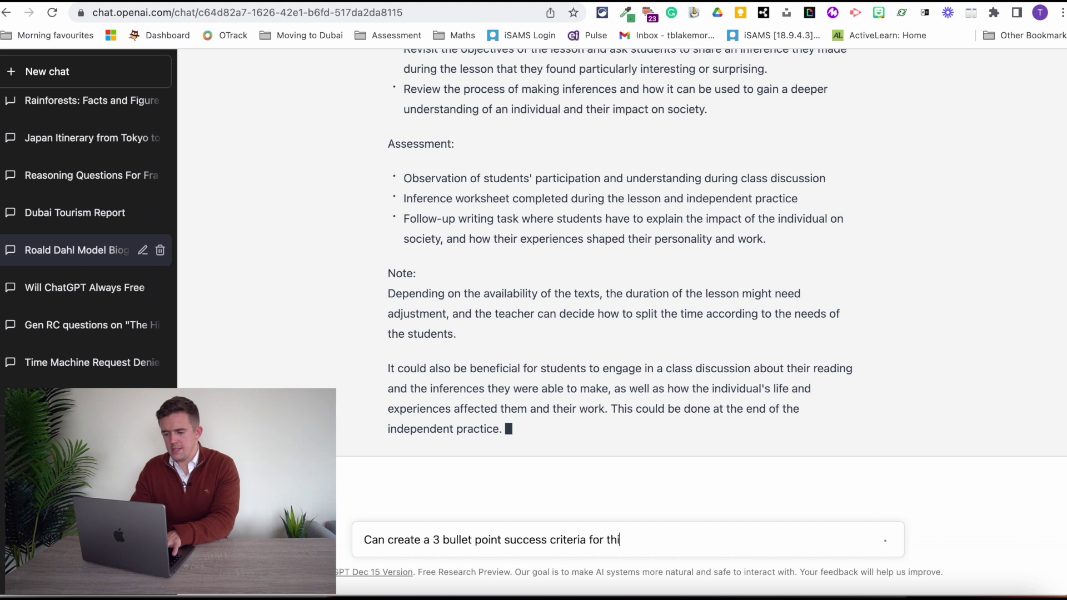